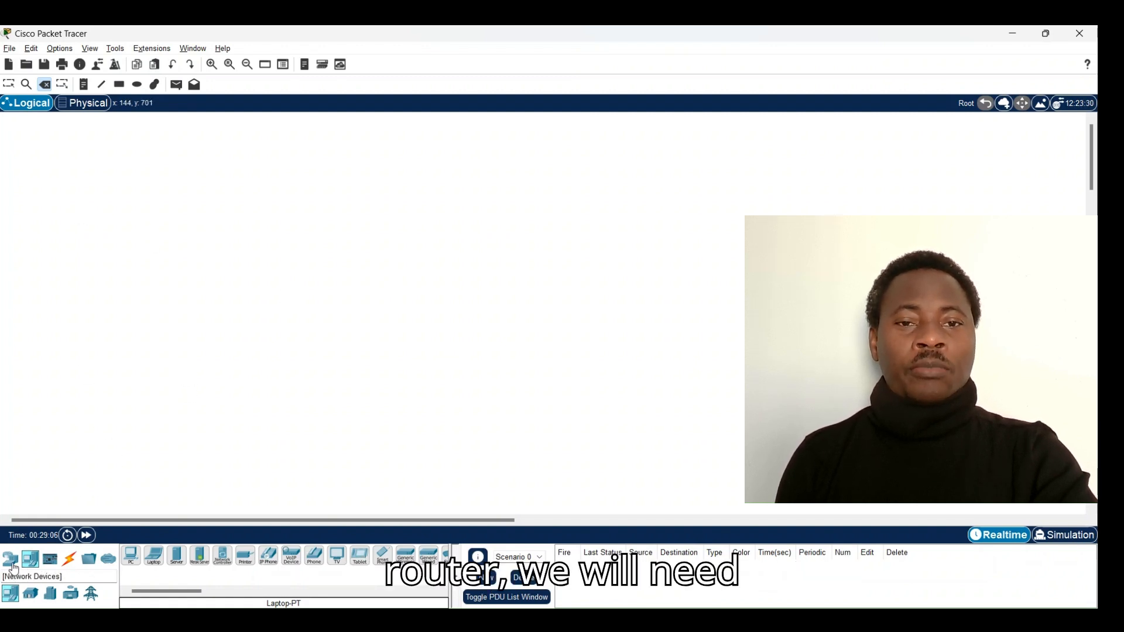
Place a 4331 router in the upper middle of the empty workspace
{"action": "left_click", "coordinate": [7, 559]}
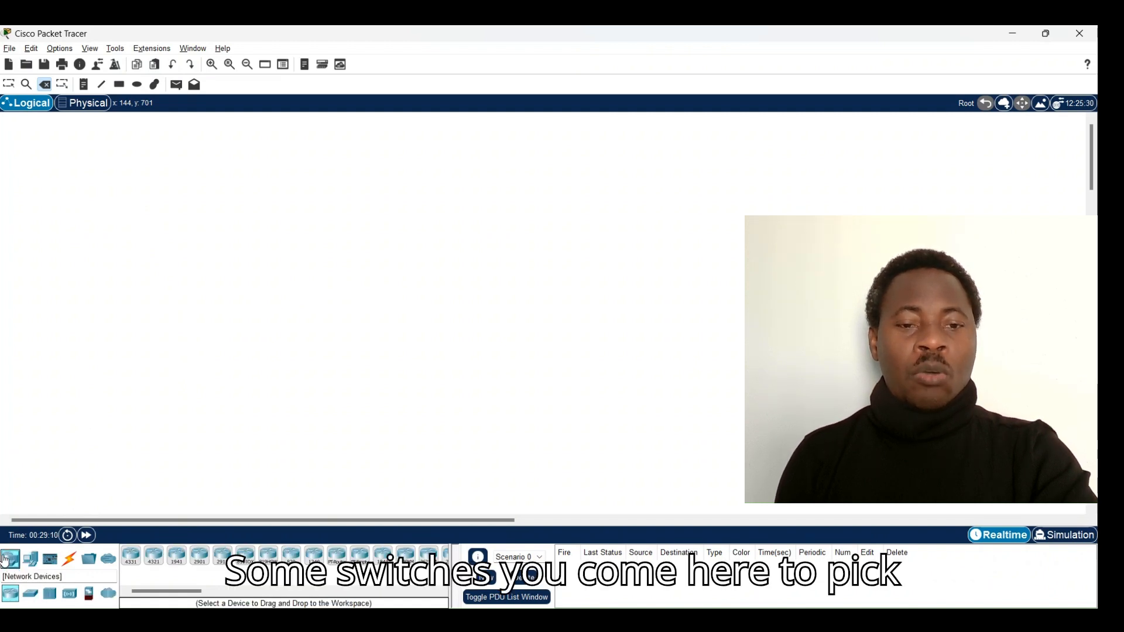
{"action": "left_click", "coordinate": [132, 557]}
{"action": "left_click", "coordinate": [364, 252]}
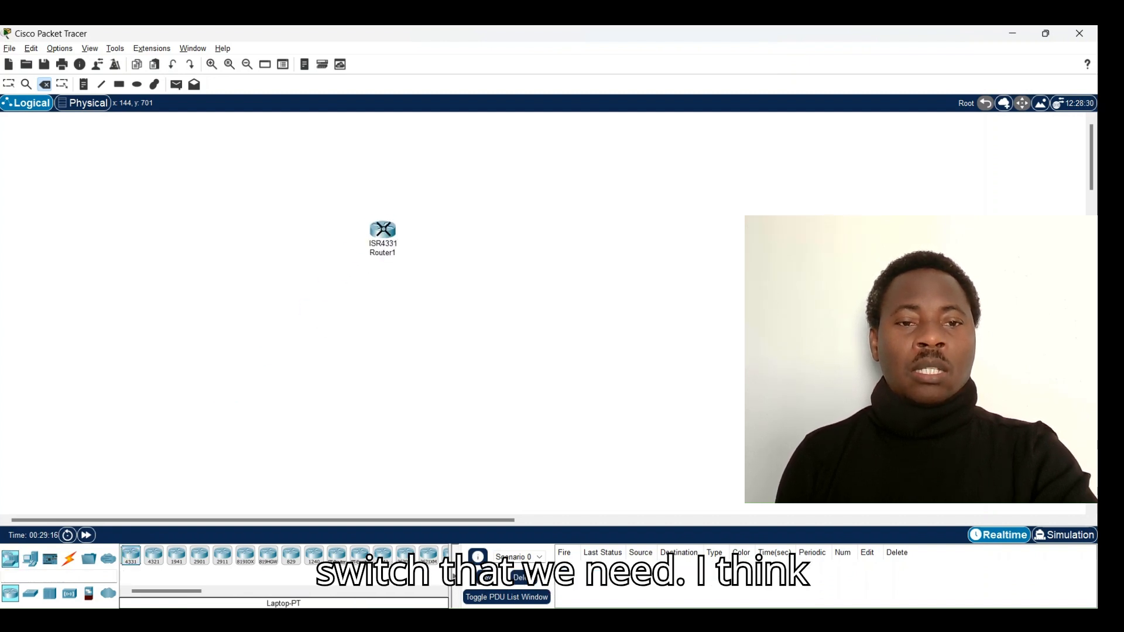
Add two 2960 switches below the router, one on either side, and move the router higher between them
{"action": "left_click", "coordinate": [31, 594]}
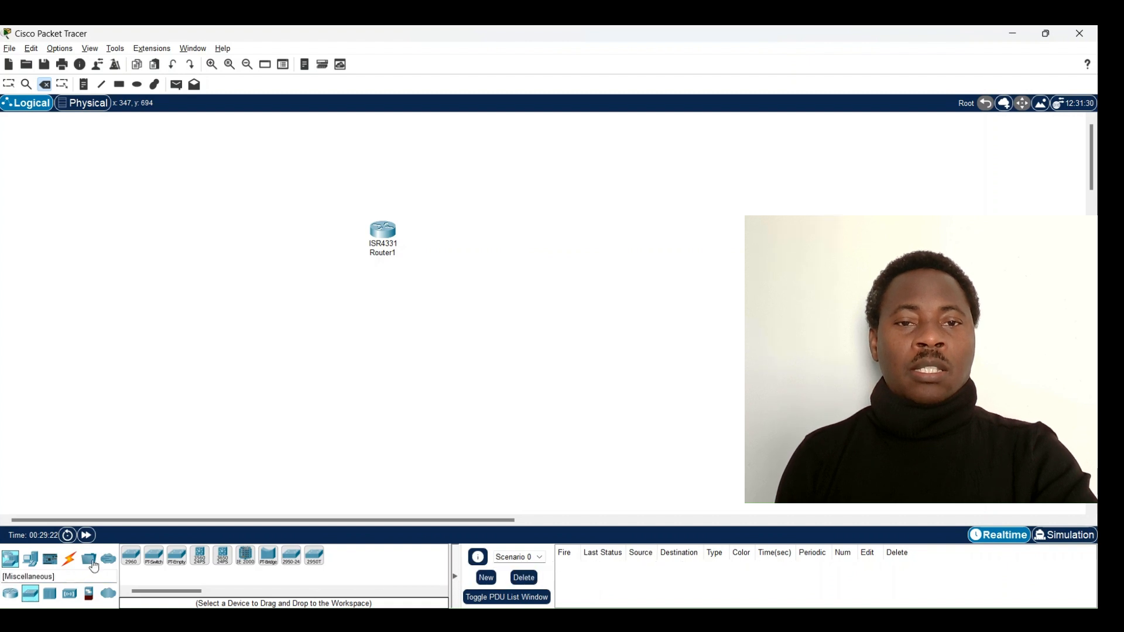
{"action": "left_click", "coordinate": [131, 558]}
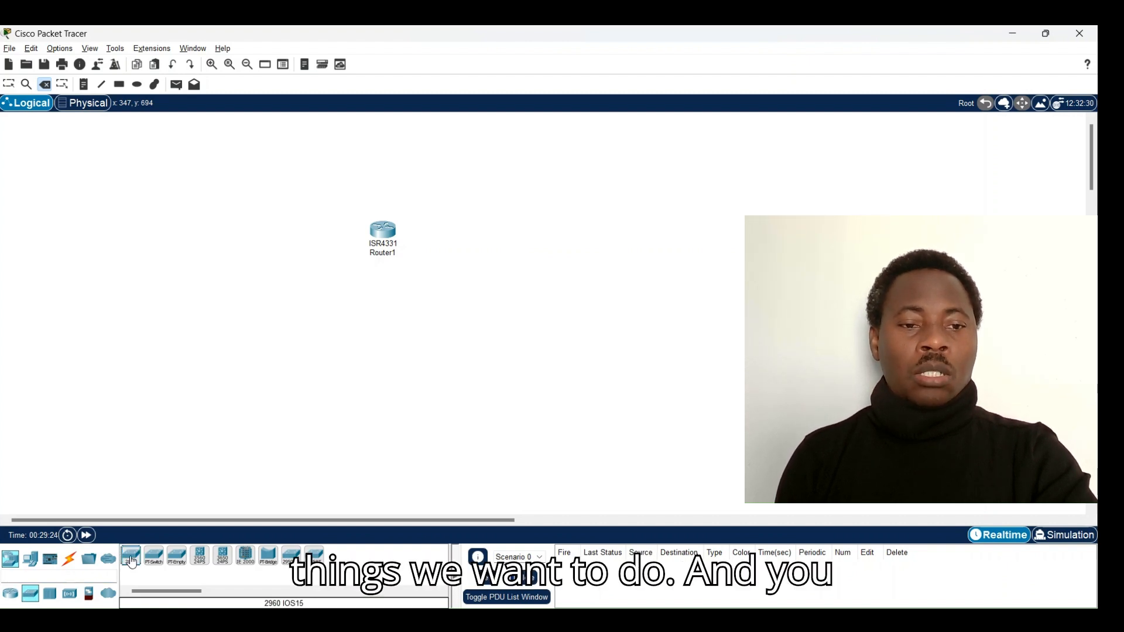
{"action": "left_click_drag", "start_coordinate": [131, 560], "coordinate": [246, 311]}
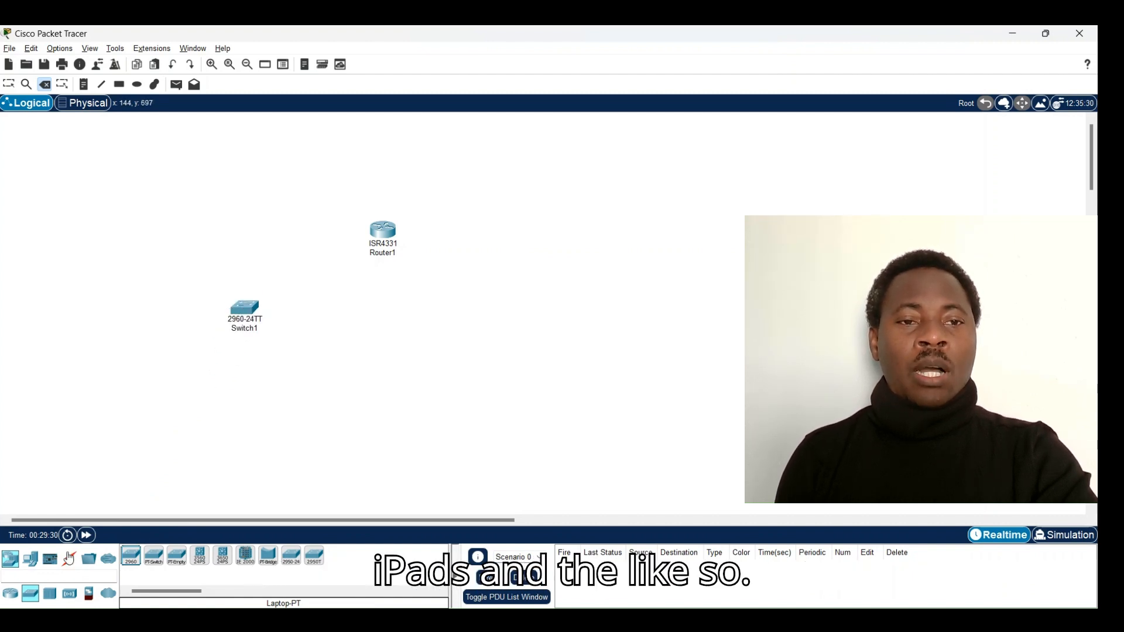
{"action": "left_click", "coordinate": [124, 561]}
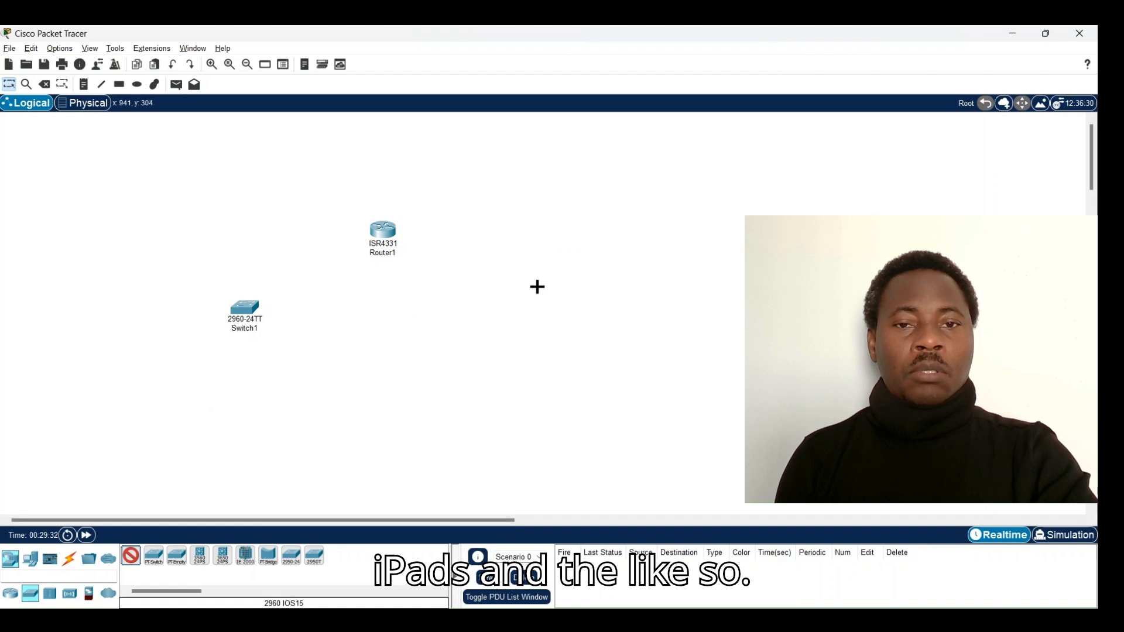
{"action": "left_click", "coordinate": [550, 283]}
{"action": "left_click_drag", "start_coordinate": [391, 234], "coordinate": [404, 175]}
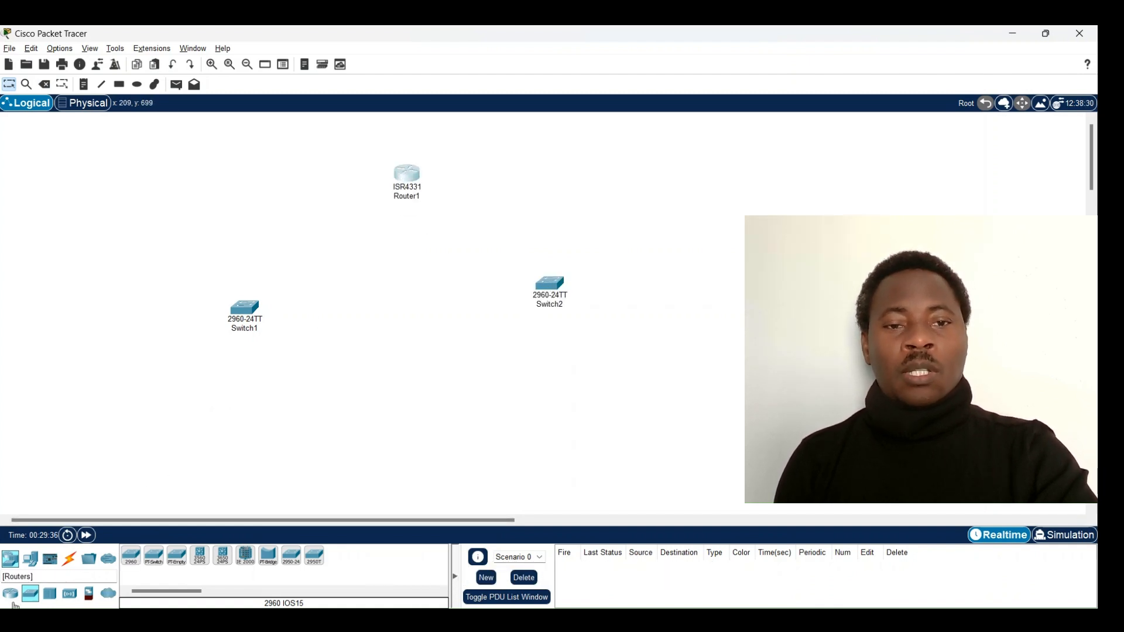
Add two laptops, one above the other, on the outer side of the left switch
{"action": "left_click", "coordinate": [31, 558]}
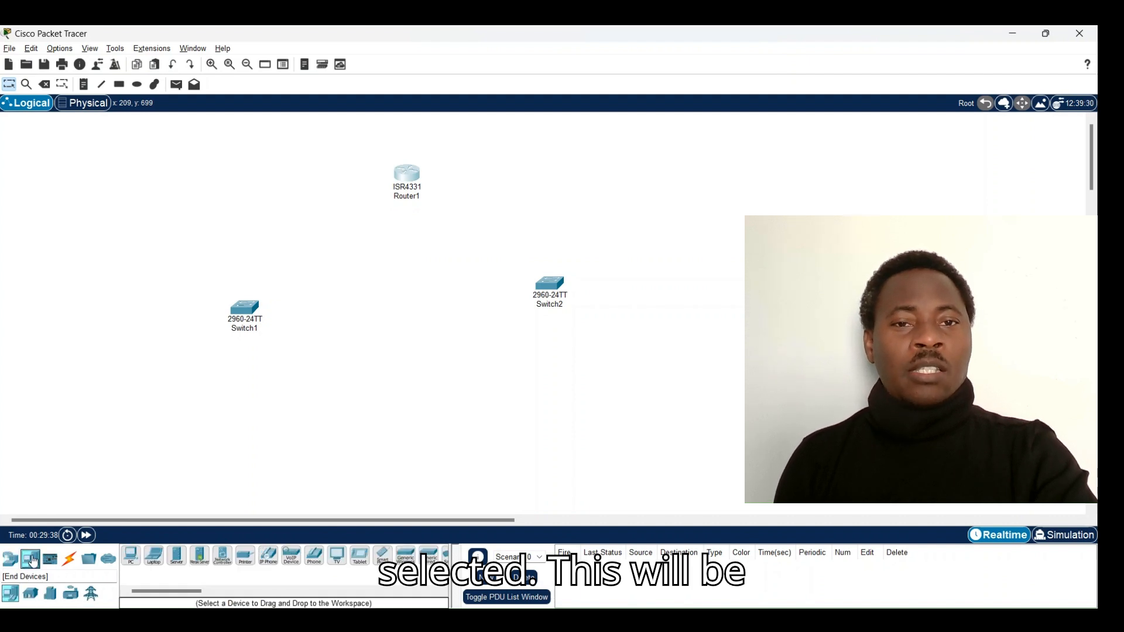
{"action": "left_click", "coordinate": [153, 556]}
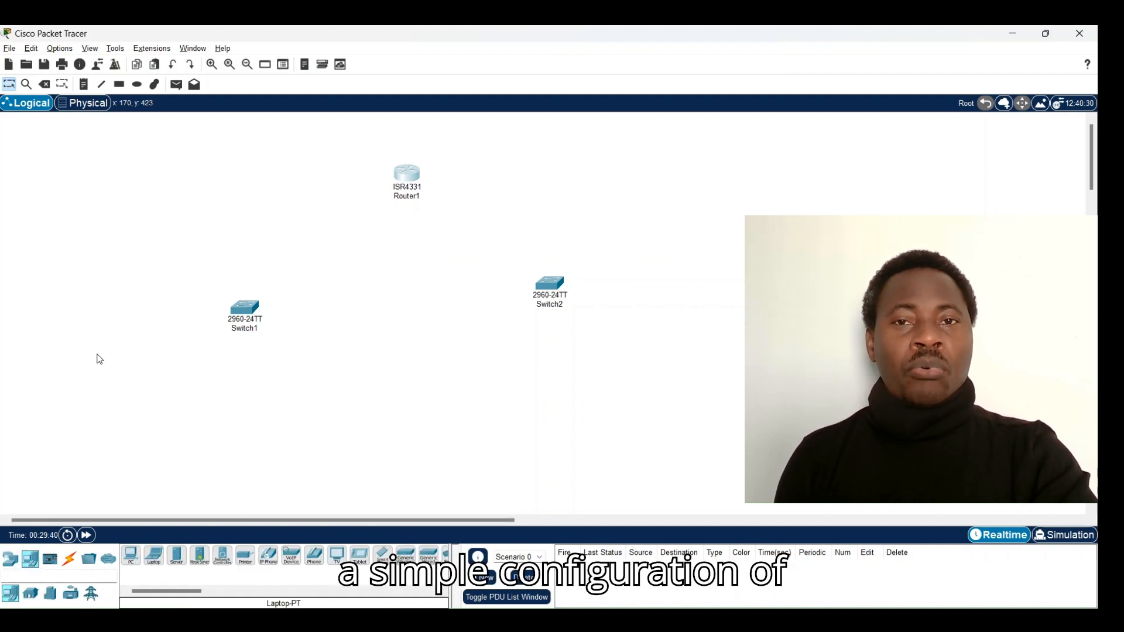
{"action": "left_click", "coordinate": [100, 359]}
{"action": "left_click", "coordinate": [153, 556]}
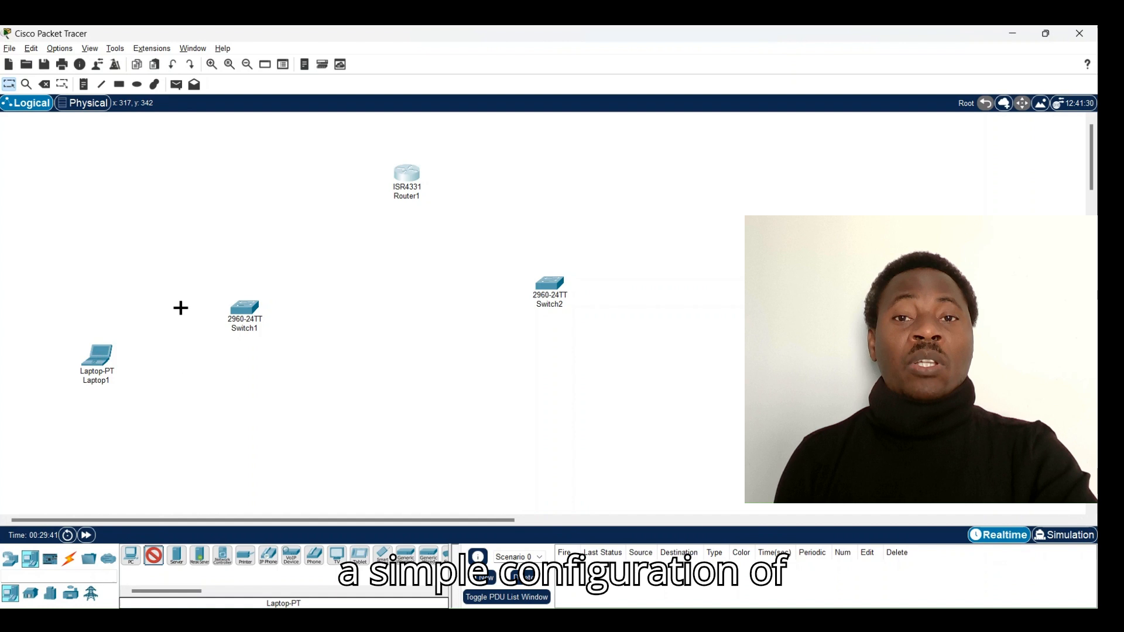
{"action": "left_click", "coordinate": [115, 242]}
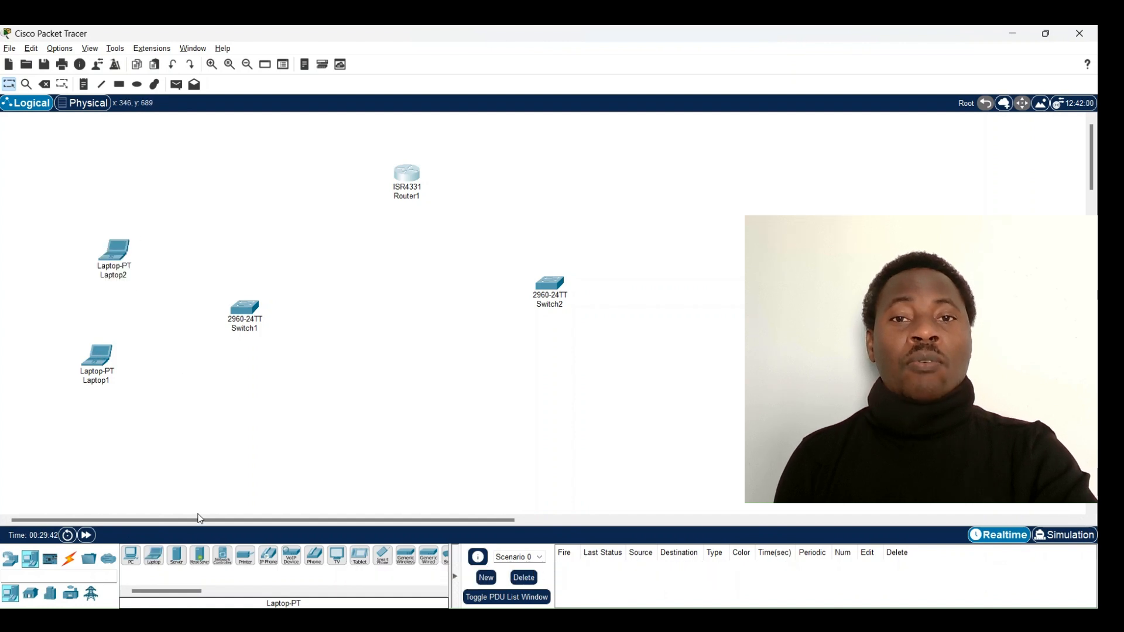
Add two PCs, one above the other, on the outer side of the right switch
{"action": "left_click", "coordinate": [130, 555]}
{"action": "left_click", "coordinate": [636, 329]}
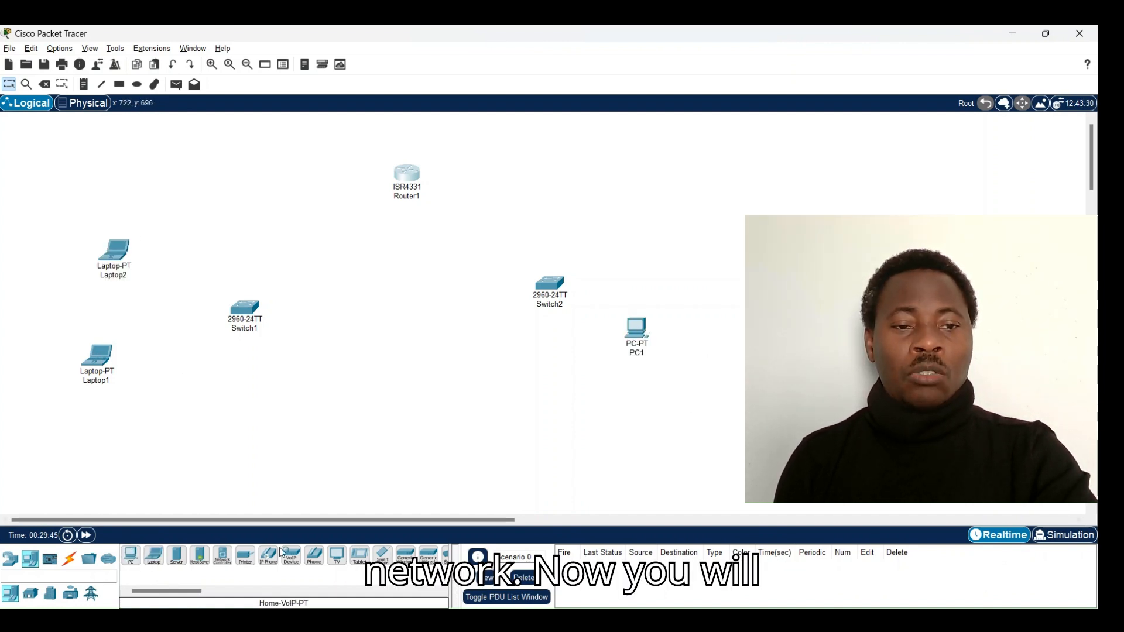
{"action": "left_click", "coordinate": [130, 555]}
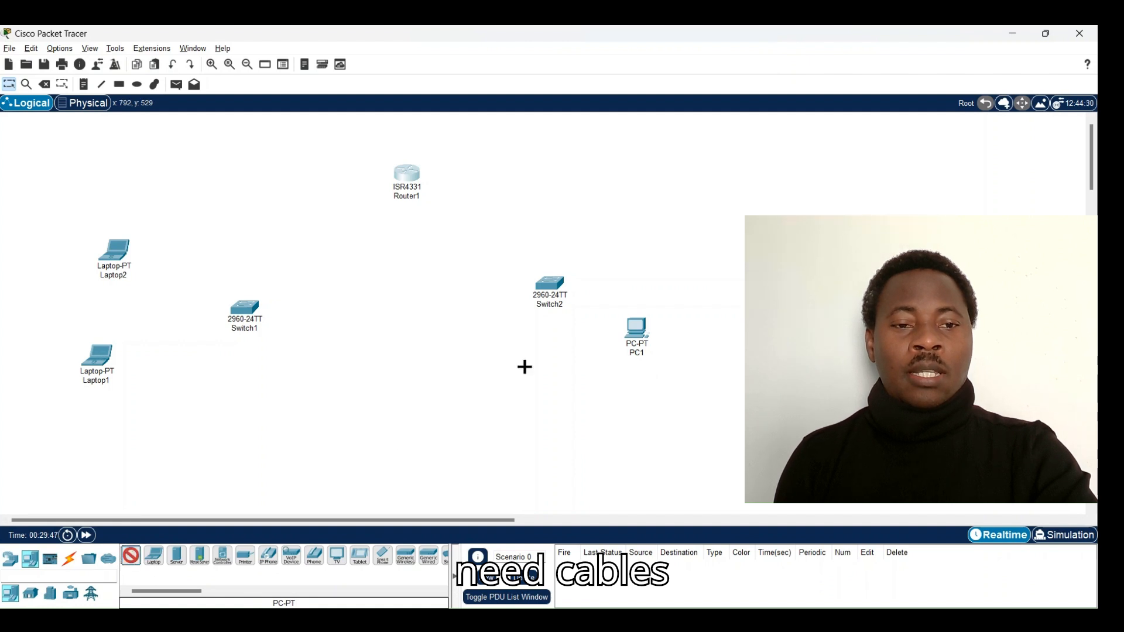
{"action": "left_click", "coordinate": [661, 210]}
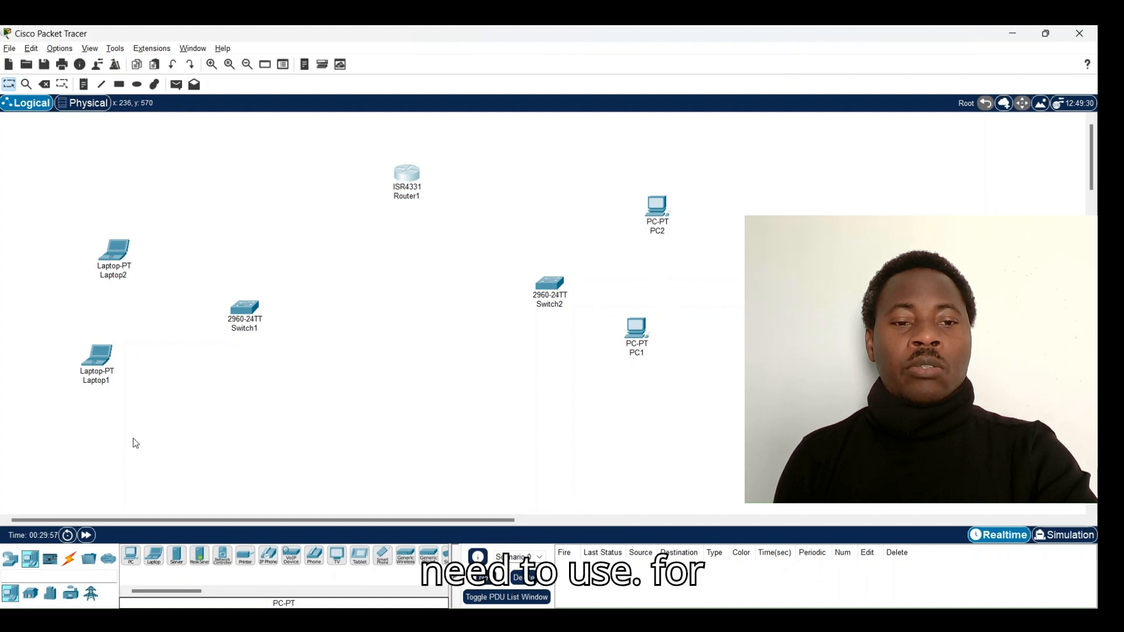
Cable both laptops to Switch1 using the automatically chosen connection type
{"action": "left_click", "coordinate": [69, 559]}
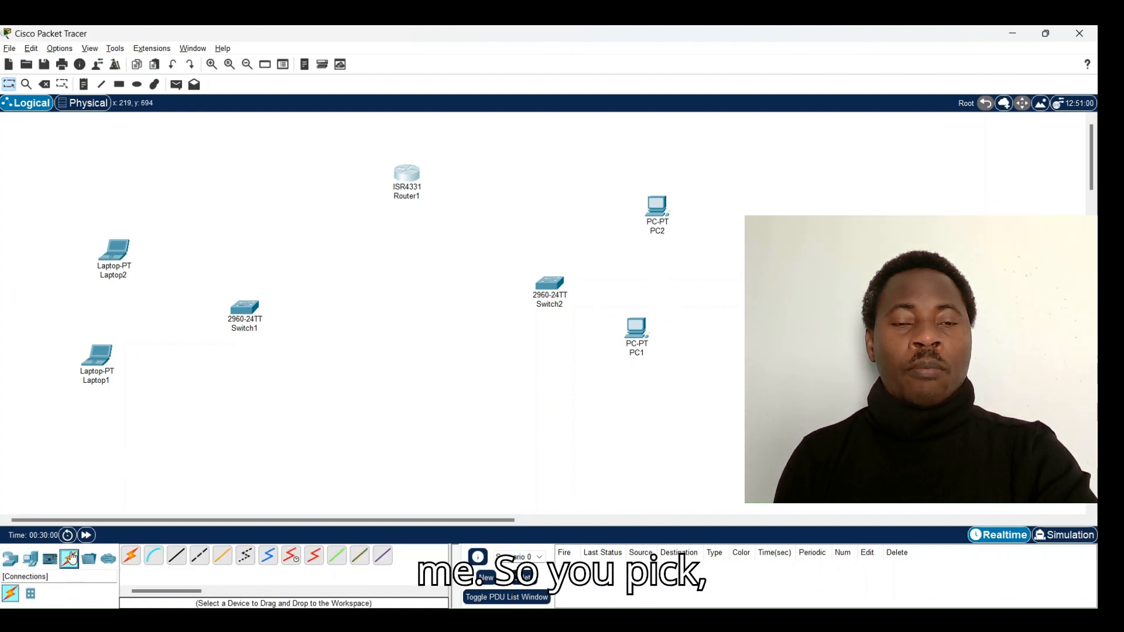
{"action": "left_click", "coordinate": [131, 559]}
{"action": "left_click", "coordinate": [98, 356]}
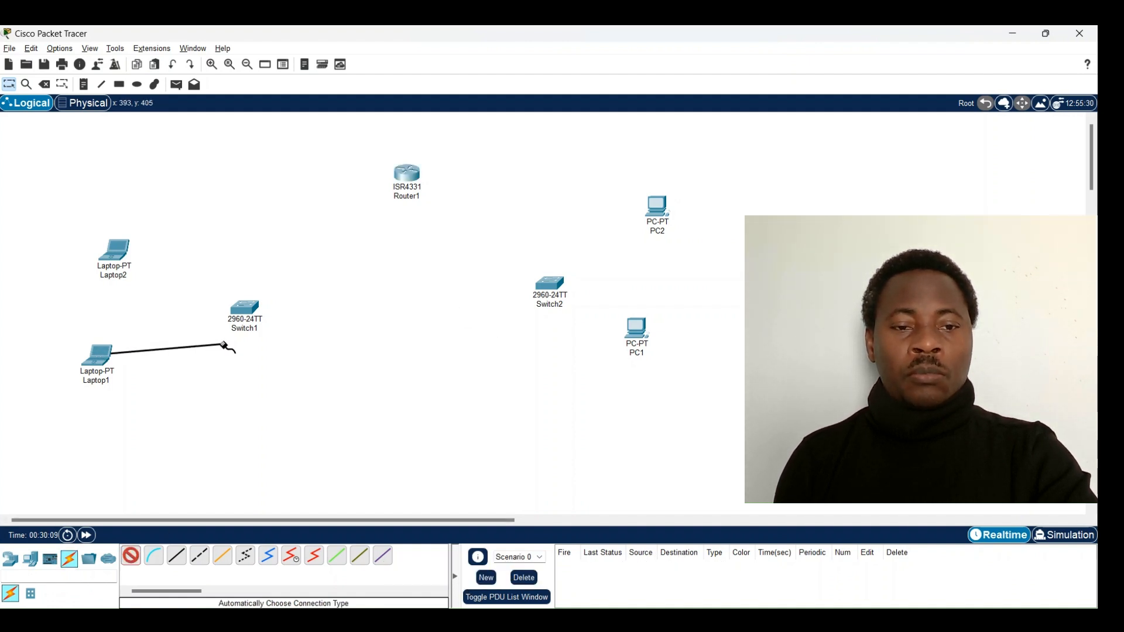
{"action": "left_click", "coordinate": [247, 315]}
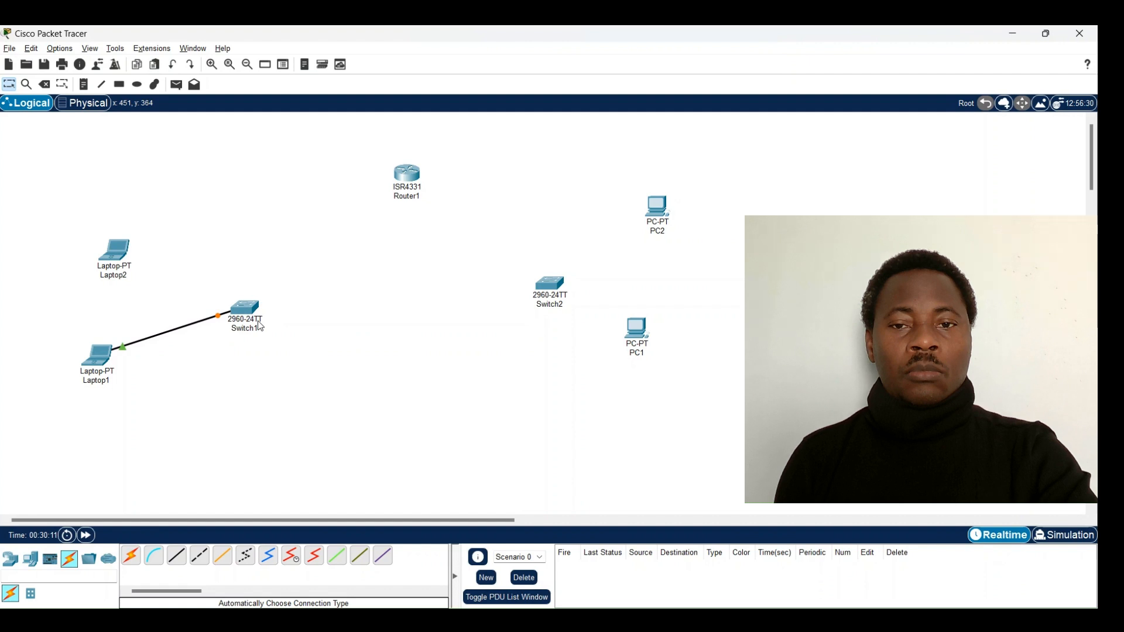
{"action": "left_click", "coordinate": [131, 555]}
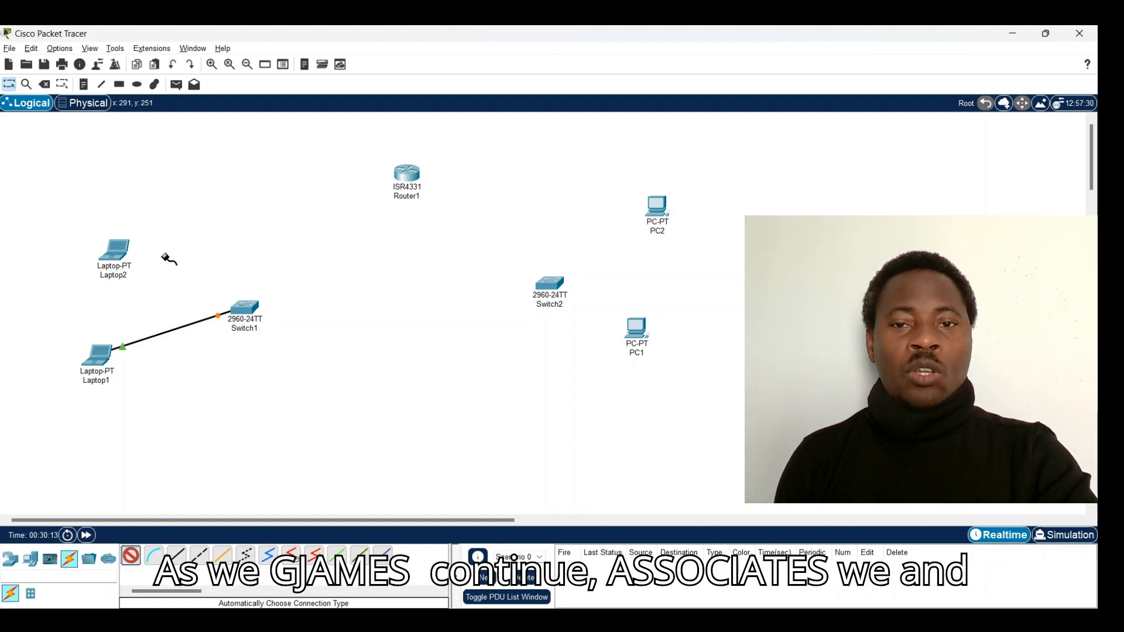
{"action": "left_click", "coordinate": [123, 252]}
{"action": "left_click", "coordinate": [248, 313]}
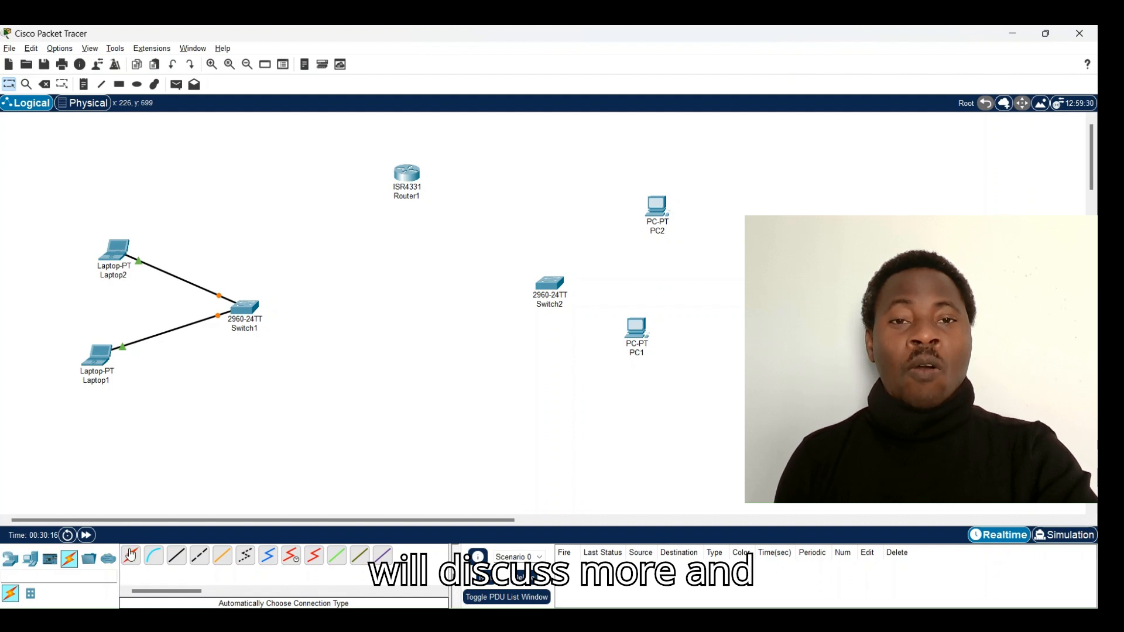
Link Switch1 and Switch2 to the router with automatically chosen connections
{"action": "left_click", "coordinate": [131, 555]}
{"action": "left_click", "coordinate": [259, 302]}
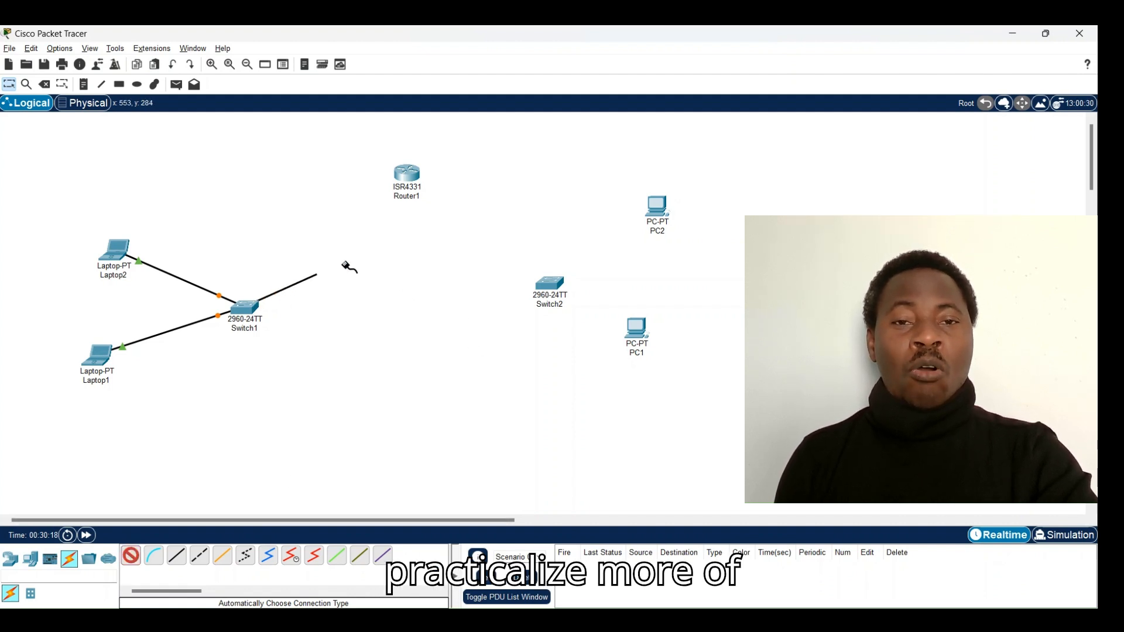
{"action": "left_click", "coordinate": [407, 177]}
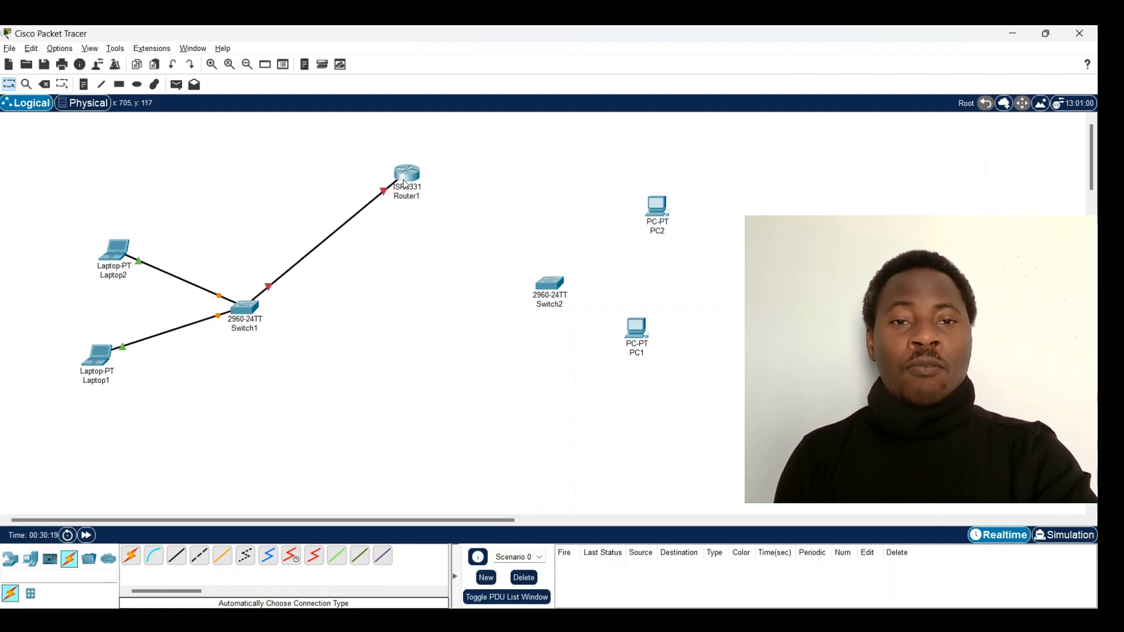
{"action": "left_click", "coordinate": [131, 555]}
{"action": "left_click", "coordinate": [413, 176]}
{"action": "left_click", "coordinate": [549, 284]}
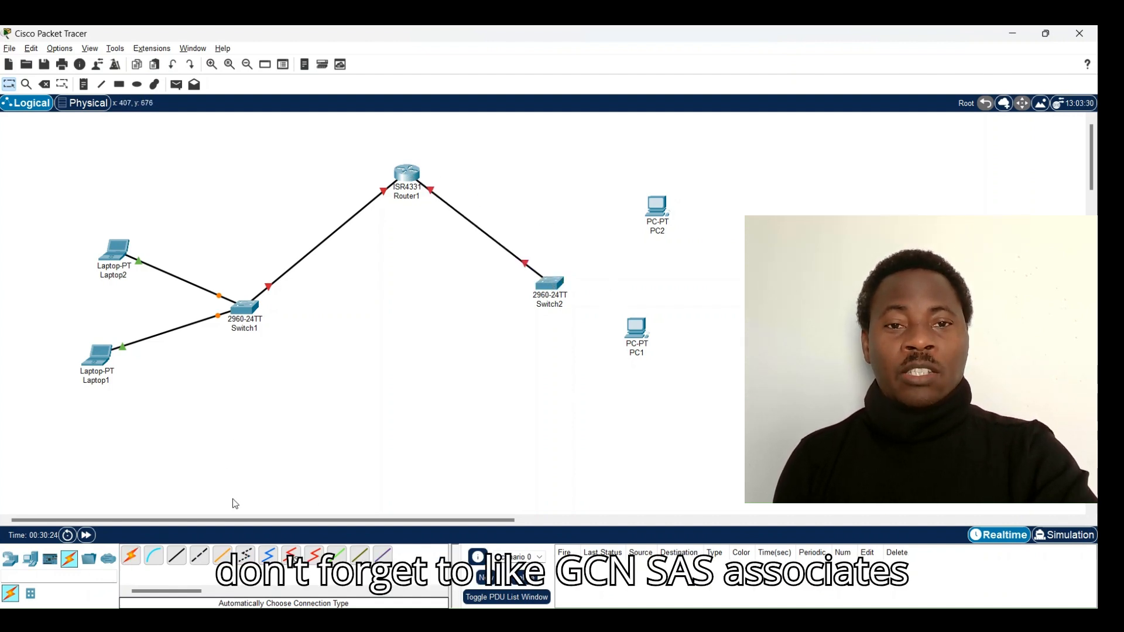
Cable PC1 and PC2 to Switch2 using the automatically chosen connection type
{"action": "left_click", "coordinate": [131, 555]}
{"action": "left_click", "coordinate": [549, 272]}
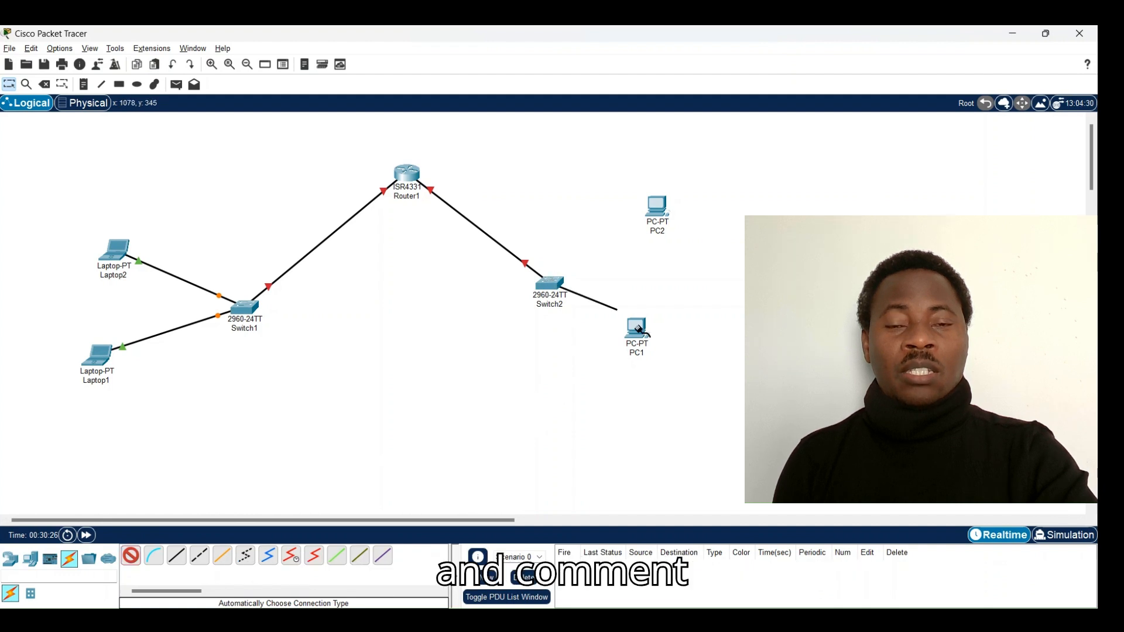
{"action": "left_click", "coordinate": [636, 326]}
{"action": "left_click", "coordinate": [131, 555]}
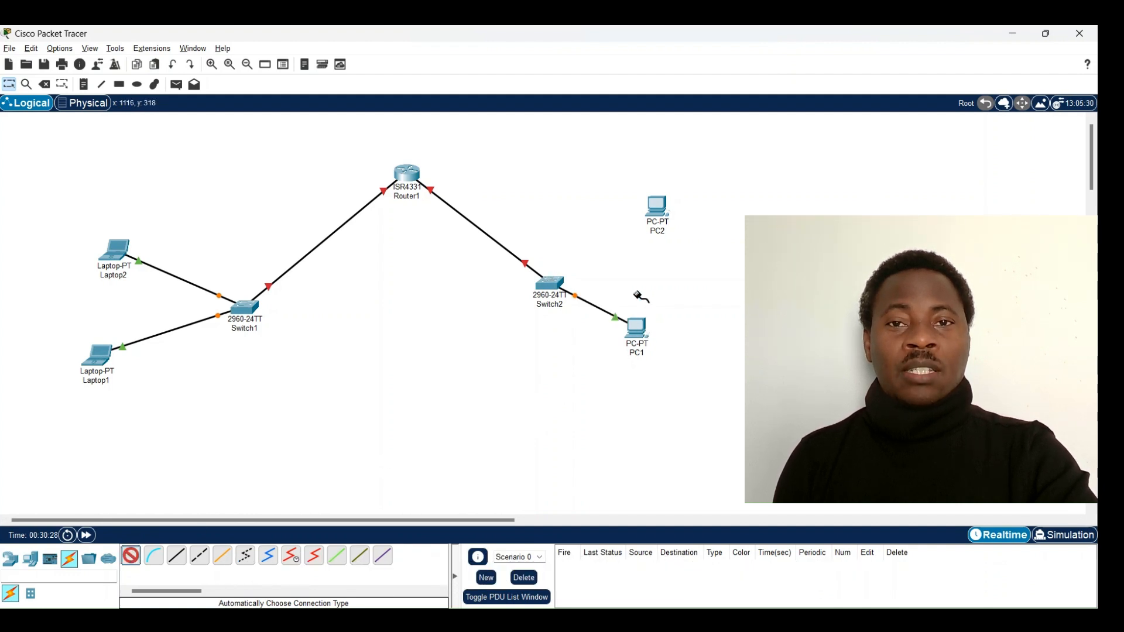
{"action": "left_click", "coordinate": [657, 205]}
{"action": "left_click", "coordinate": [561, 280]}
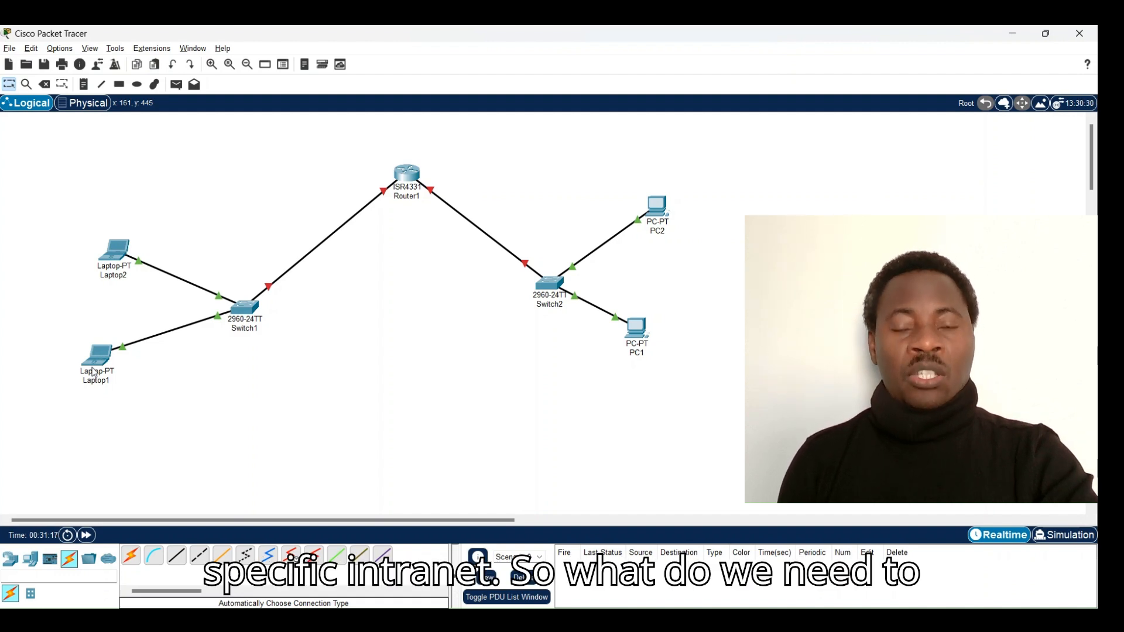
{"action": "left_click_drag", "start_coordinate": [61, 157], "coordinate": [318, 444]}
{"action": "left_click_drag", "start_coordinate": [509, 146], "coordinate": [720, 434]}
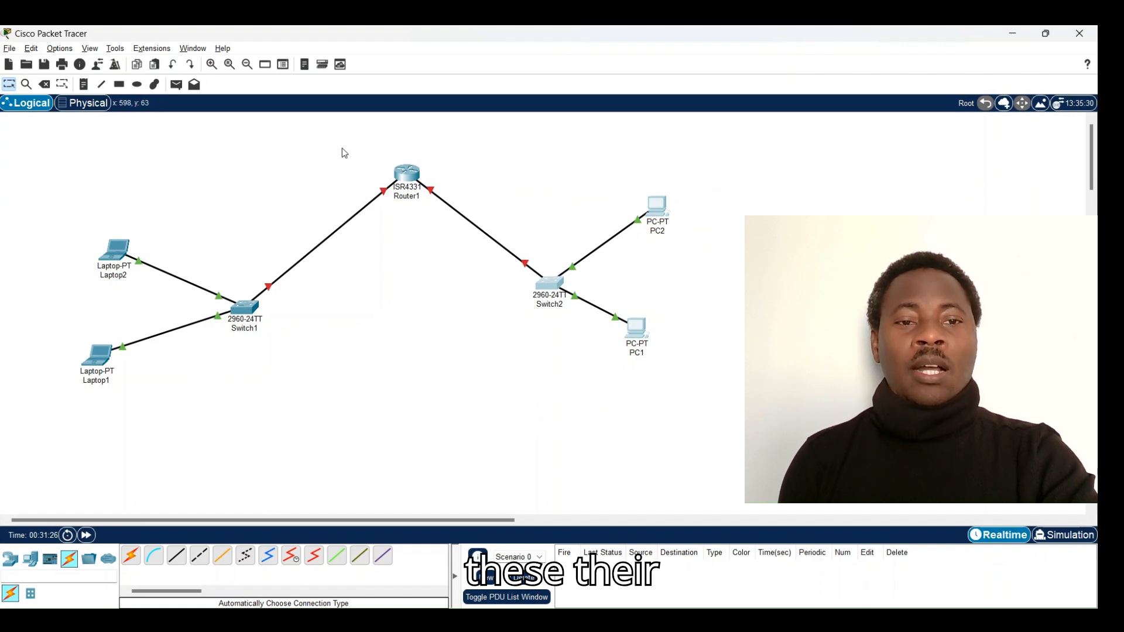
{"action": "left_click_drag", "start_coordinate": [320, 135], "coordinate": [504, 233]}
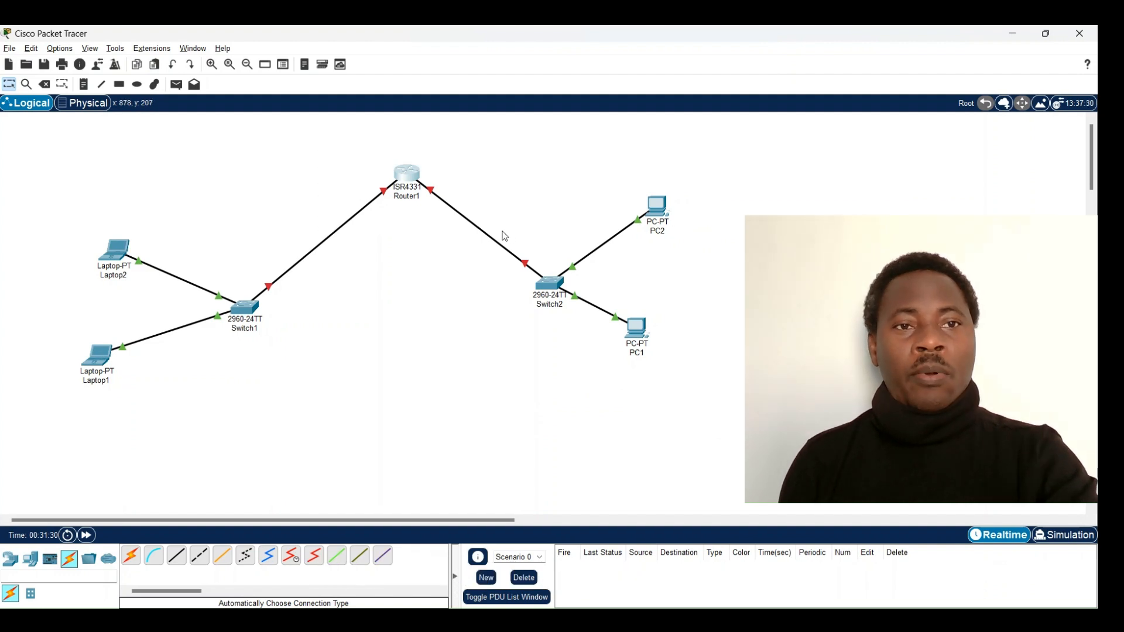
{"action": "left_click_drag", "start_coordinate": [200, 357], "coordinate": [272, 271]}
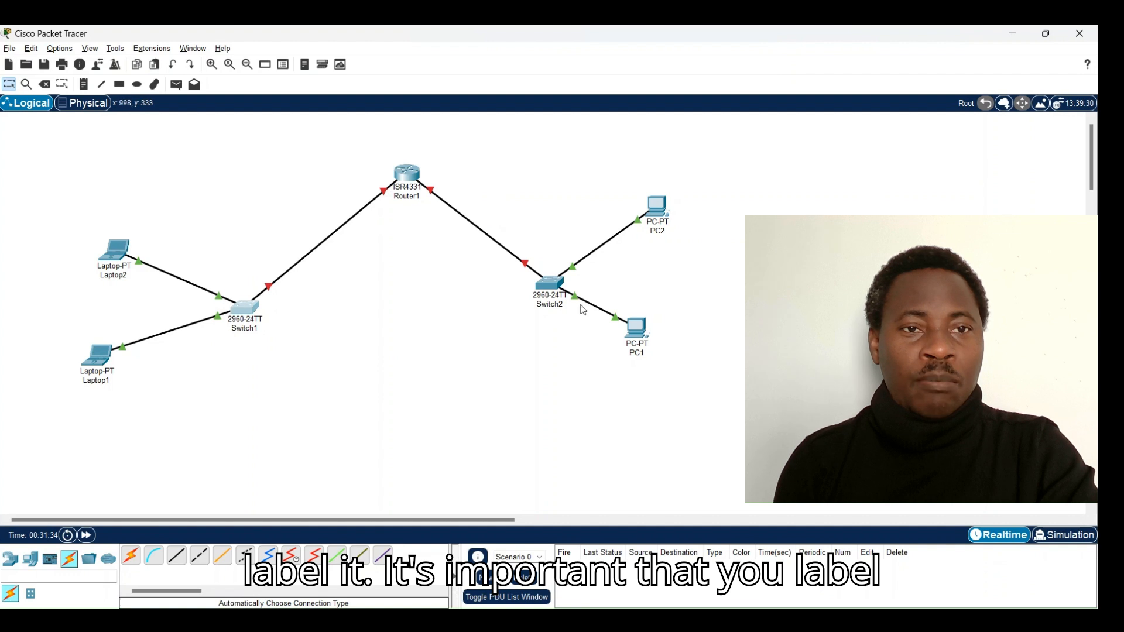
{"action": "left_click_drag", "start_coordinate": [502, 291], "coordinate": [589, 255]}
{"action": "left_click", "coordinate": [393, 413]}
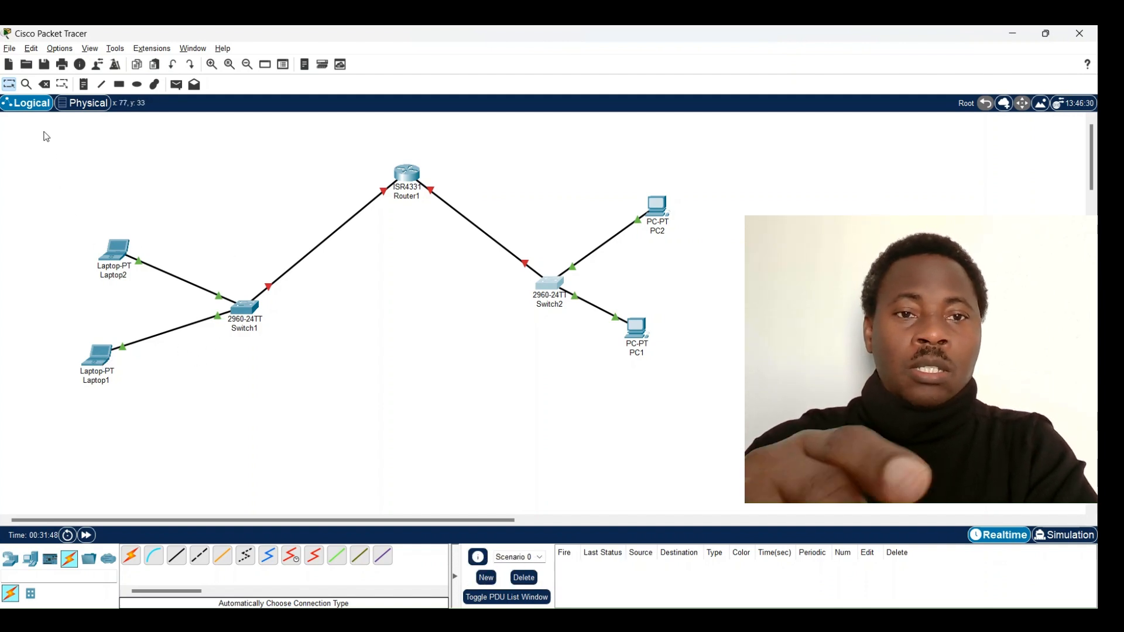
{"action": "left_click_drag", "start_coordinate": [44, 132], "coordinate": [777, 417]}
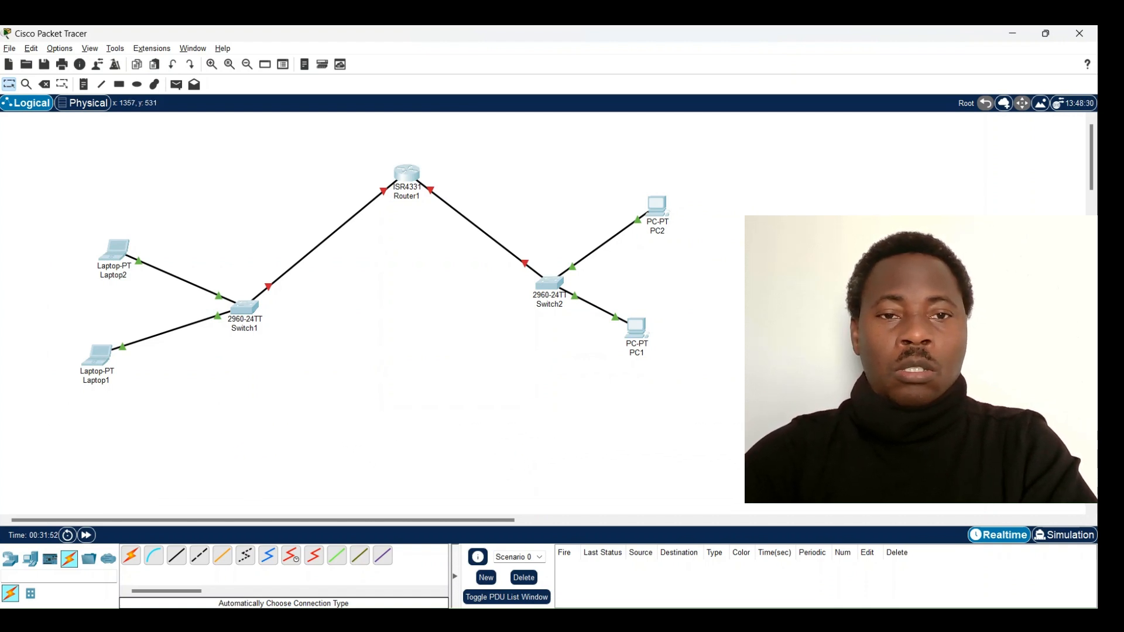
Add a text note reading 192.168.1.0 above Switch1, beside its link to the router
{"action": "left_click", "coordinate": [119, 86]}
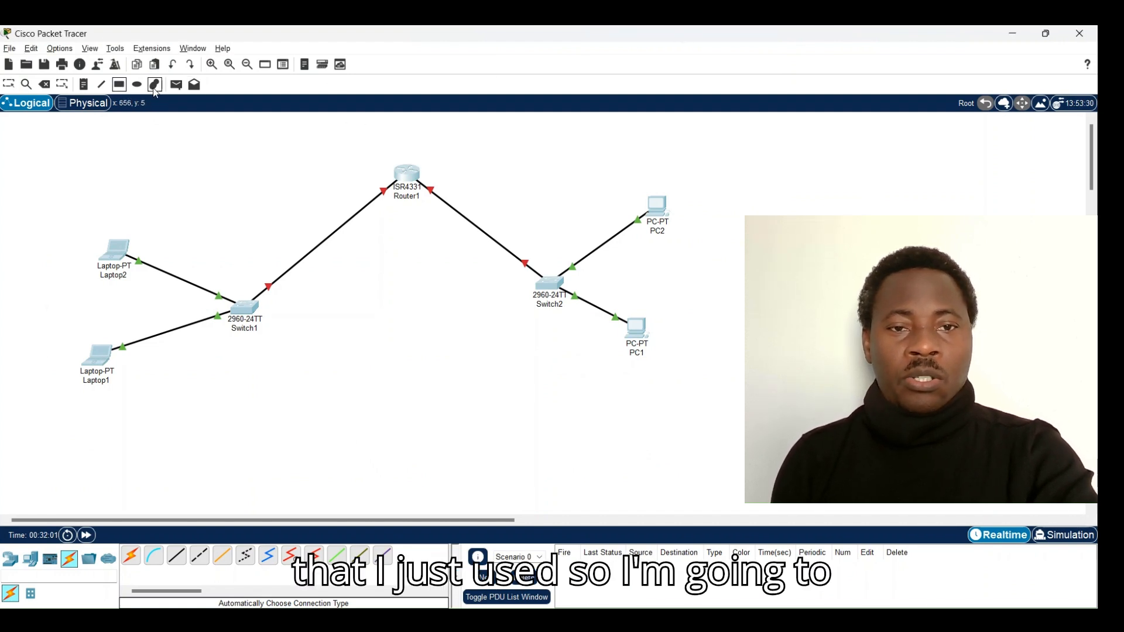
{"action": "left_click", "coordinate": [84, 84]}
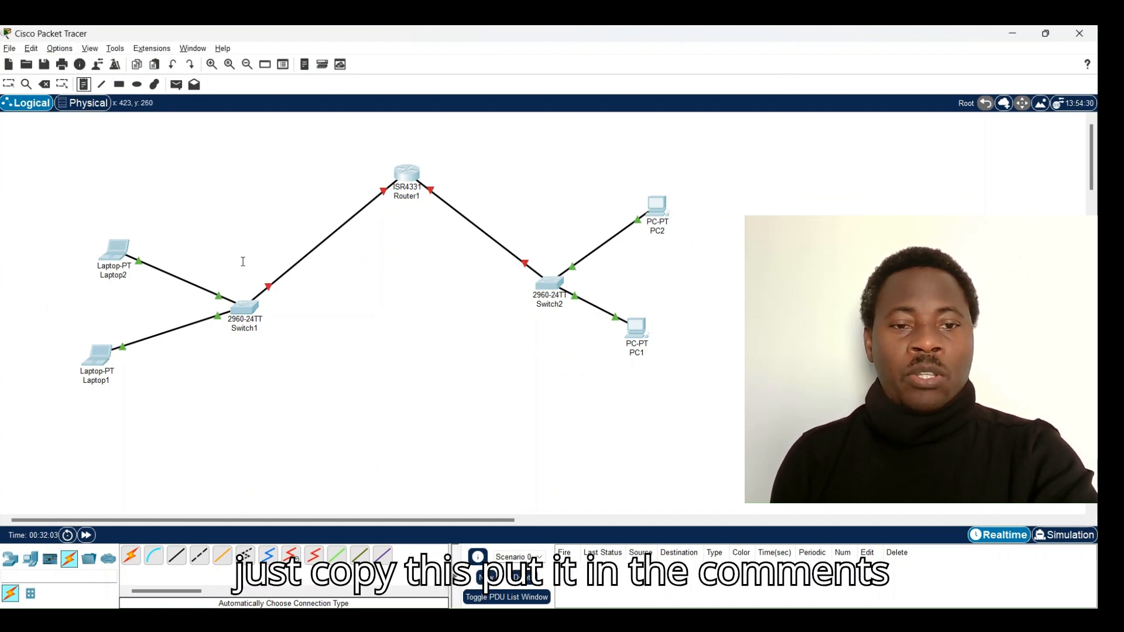
{"action": "left_click", "coordinate": [262, 219]}
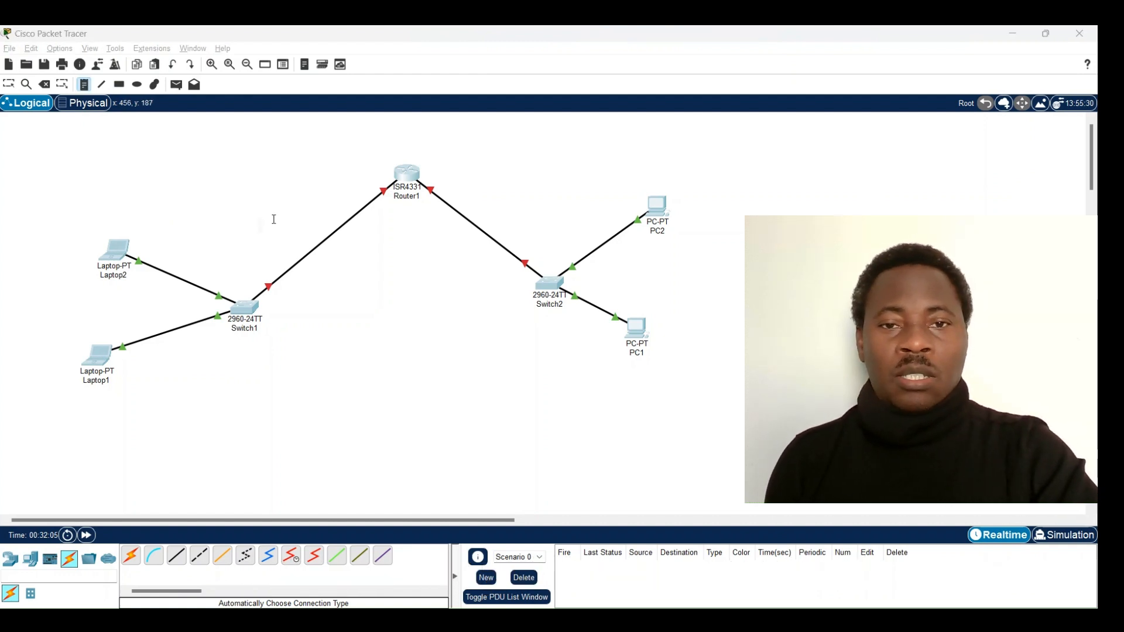
{"action": "left_click", "coordinate": [243, 208]}
{"action": "type", "text": "192.168.1.0"}
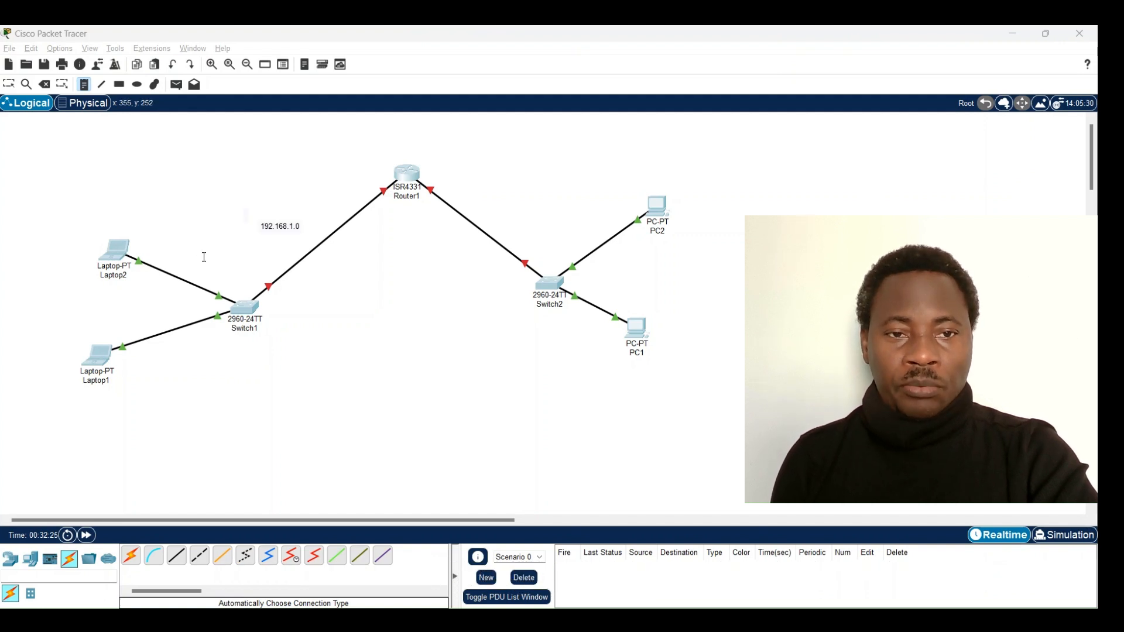
{"action": "key", "text": "Escape"}
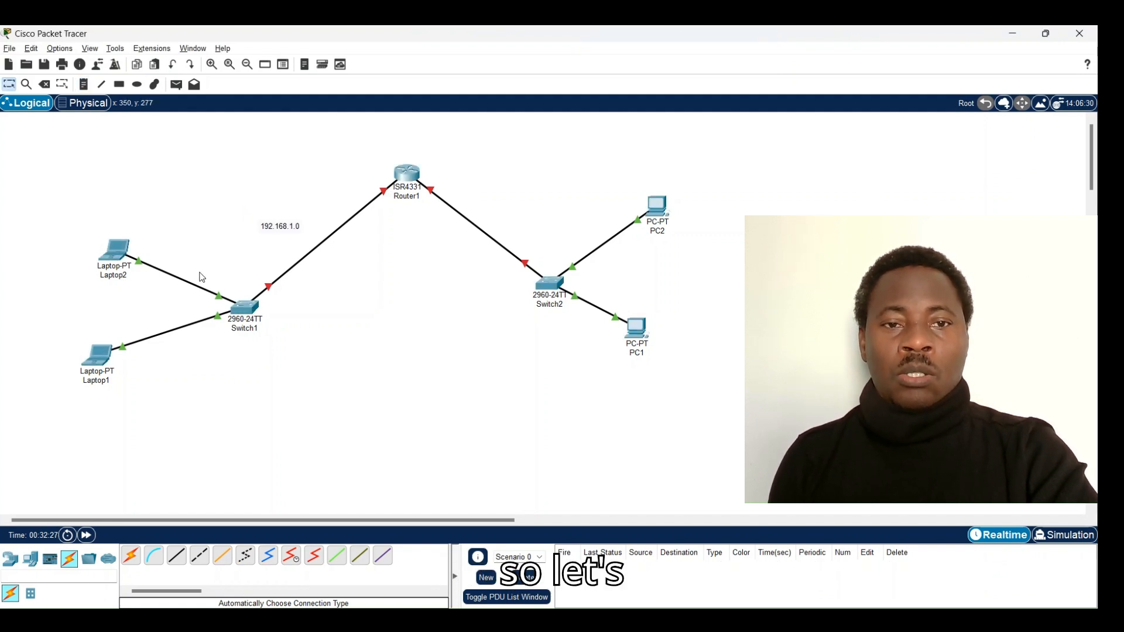
Add a text note reading 192.168.2.0 above the link between Router1 and Switch2
{"action": "left_click", "coordinate": [292, 227]}
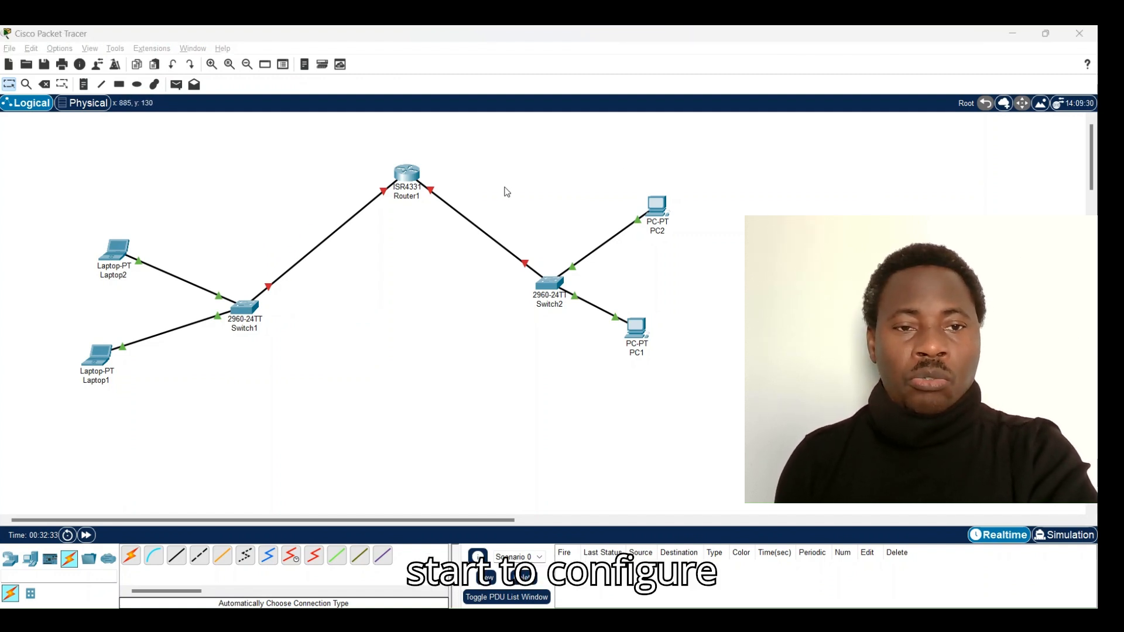
{"action": "left_click", "coordinate": [470, 189]}
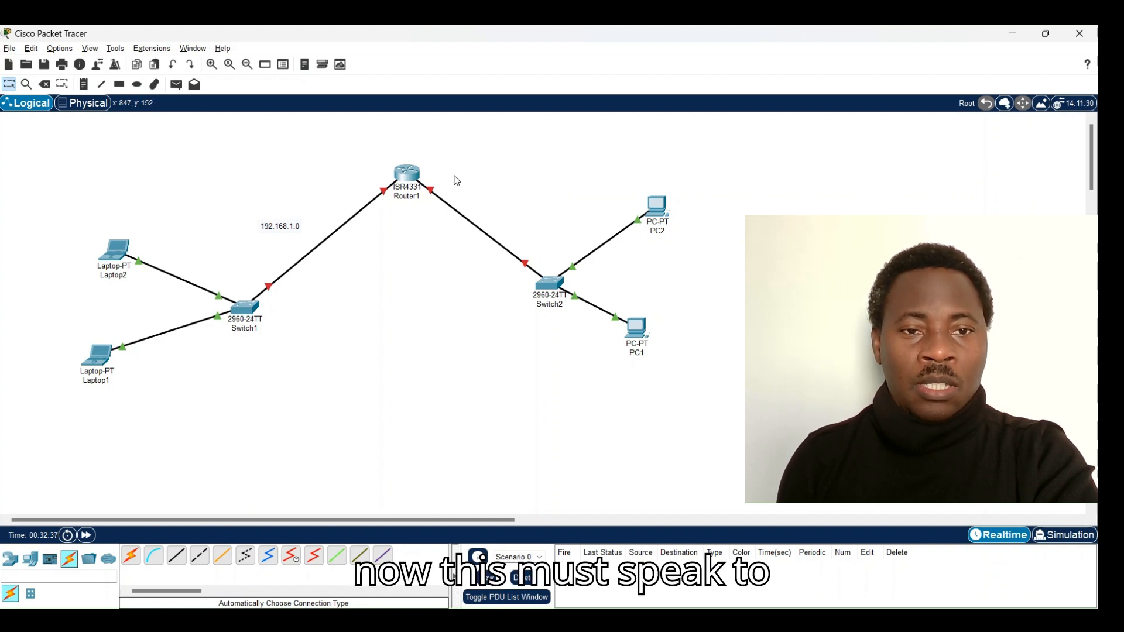
{"action": "left_click", "coordinate": [84, 85]}
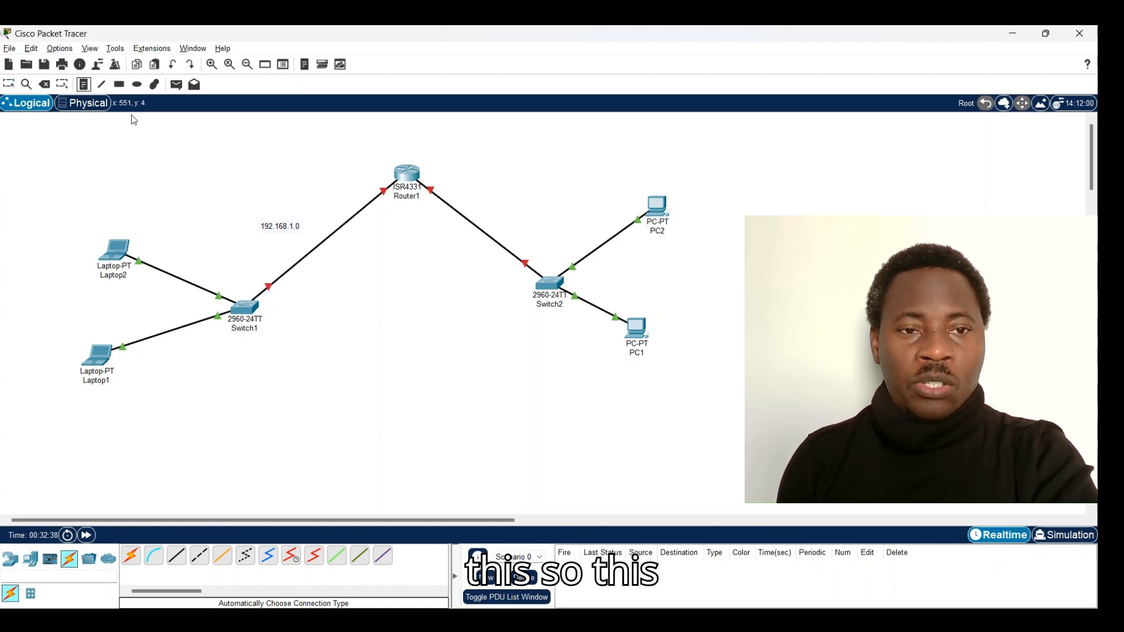
{"action": "left_click", "coordinate": [496, 193]}
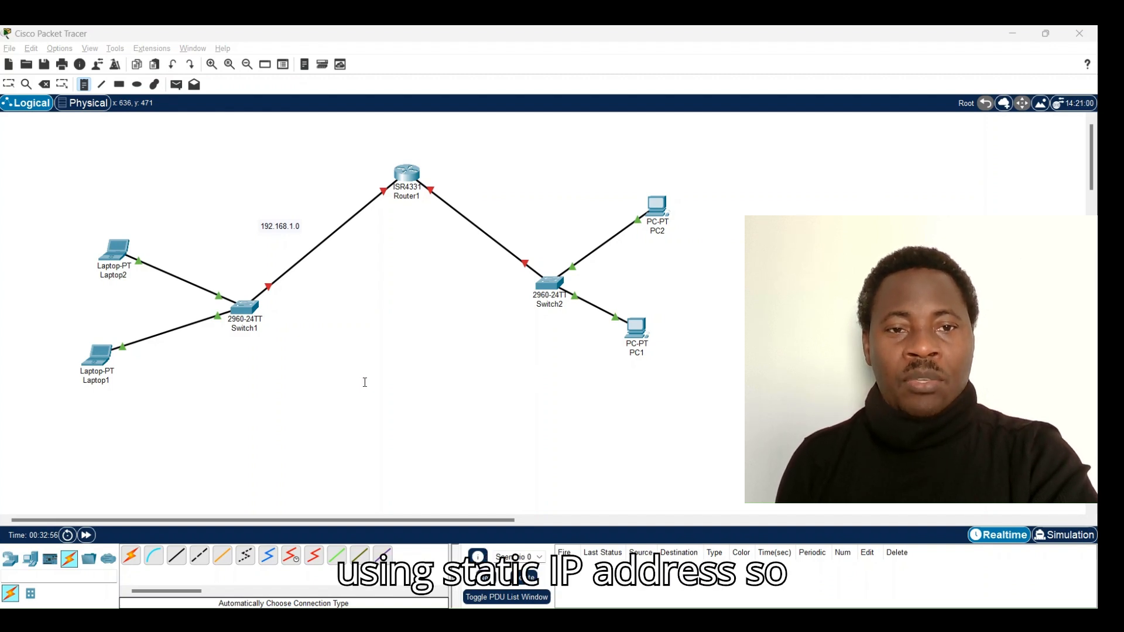
{"action": "left_click", "coordinate": [450, 357]}
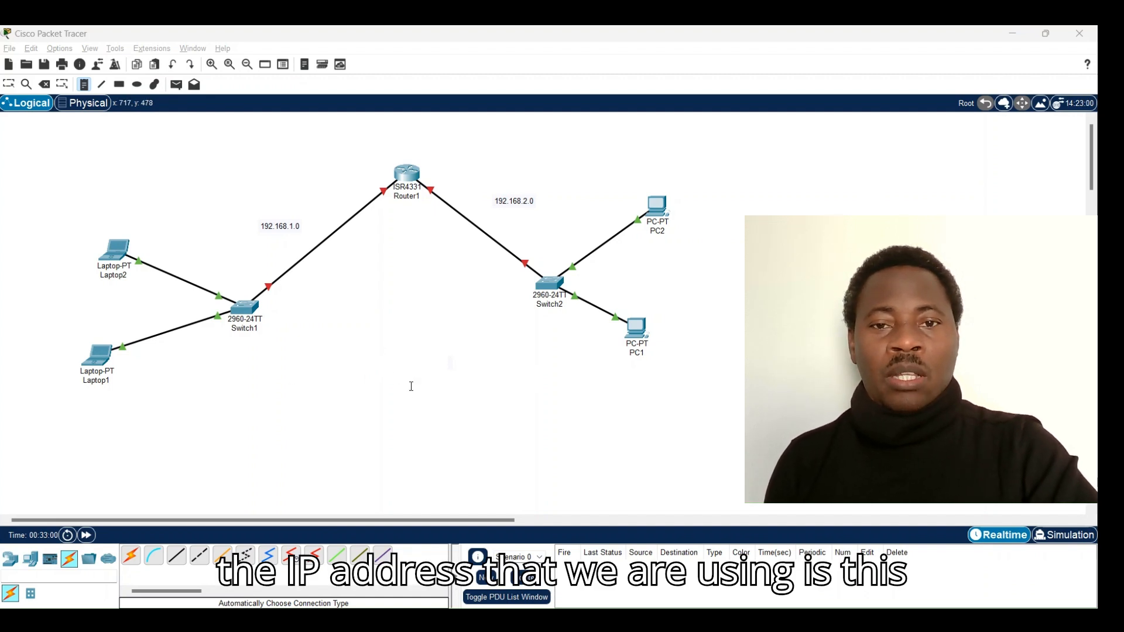
{"action": "key", "text": "Escape"}
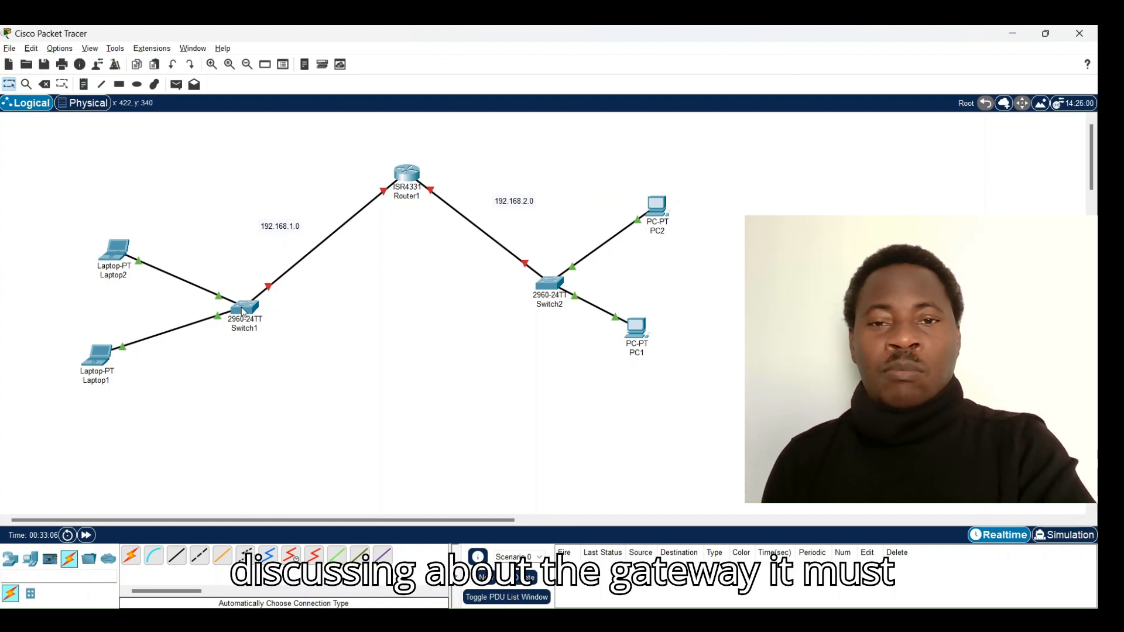
Open Laptop2 and Laptop1 for configuration
{"action": "left_click", "coordinate": [122, 259]}
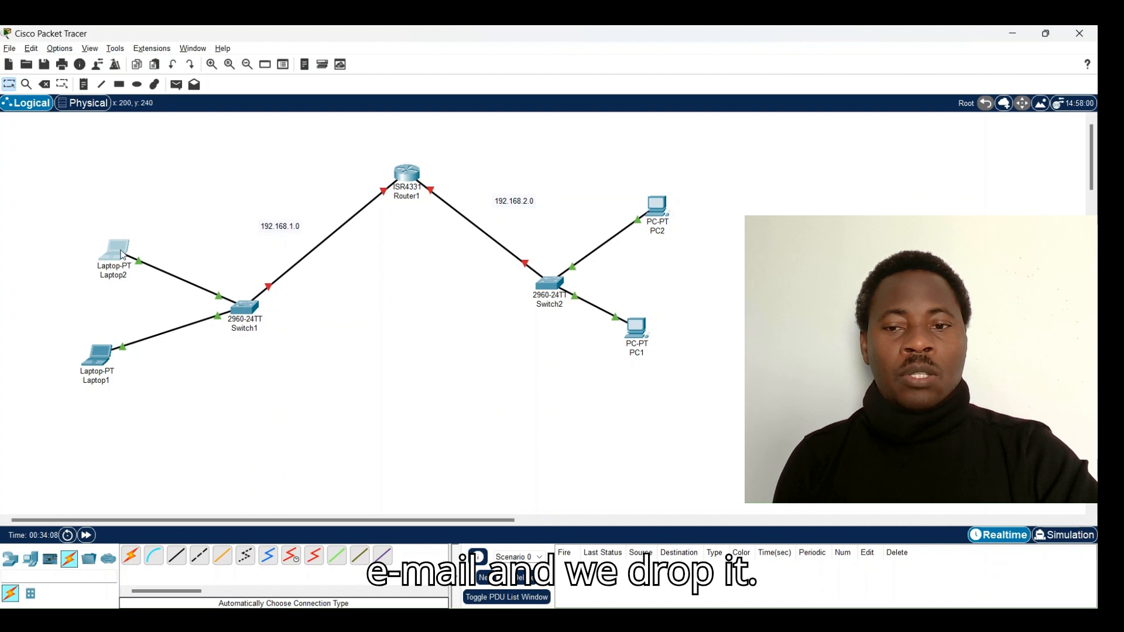
{"action": "left_click", "coordinate": [101, 359]}
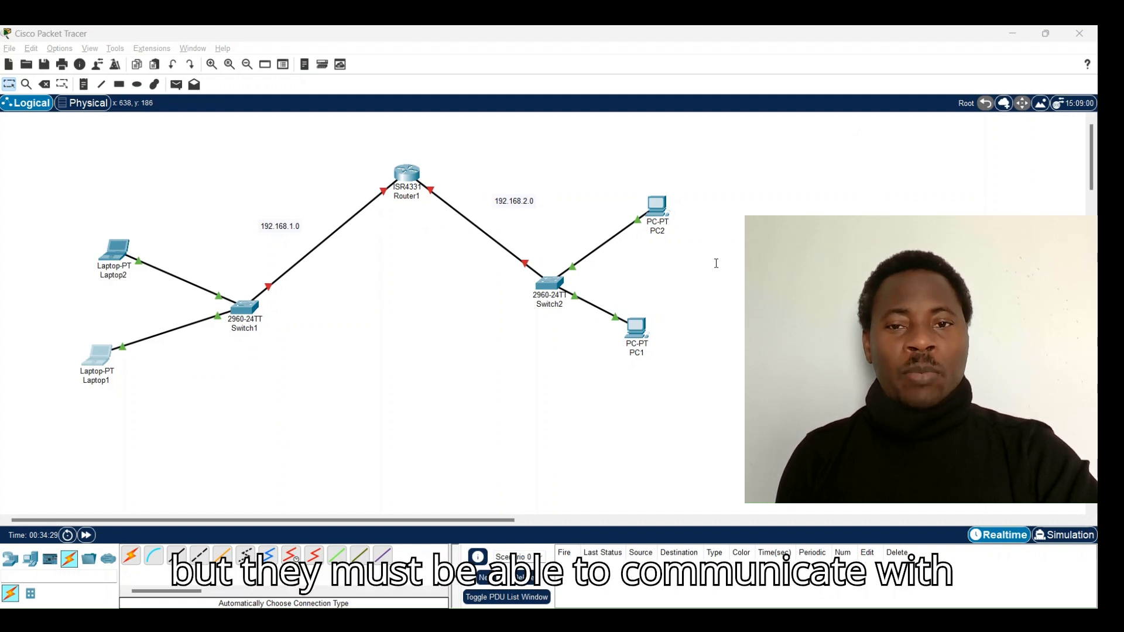
{"action": "left_click", "coordinate": [918, 101]}
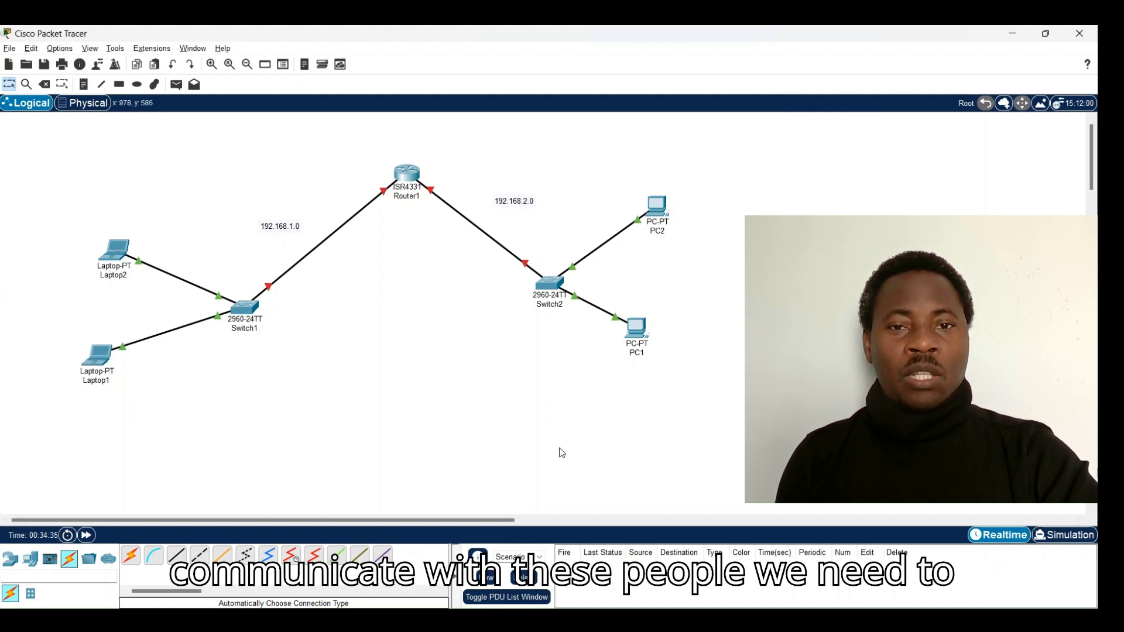
{"action": "scroll", "coordinate": [574, 486], "scroll_direction": "down", "scroll_amount": 2}
{"action": "scroll", "coordinate": [577, 488], "scroll_direction": "up", "scroll_amount": 2}
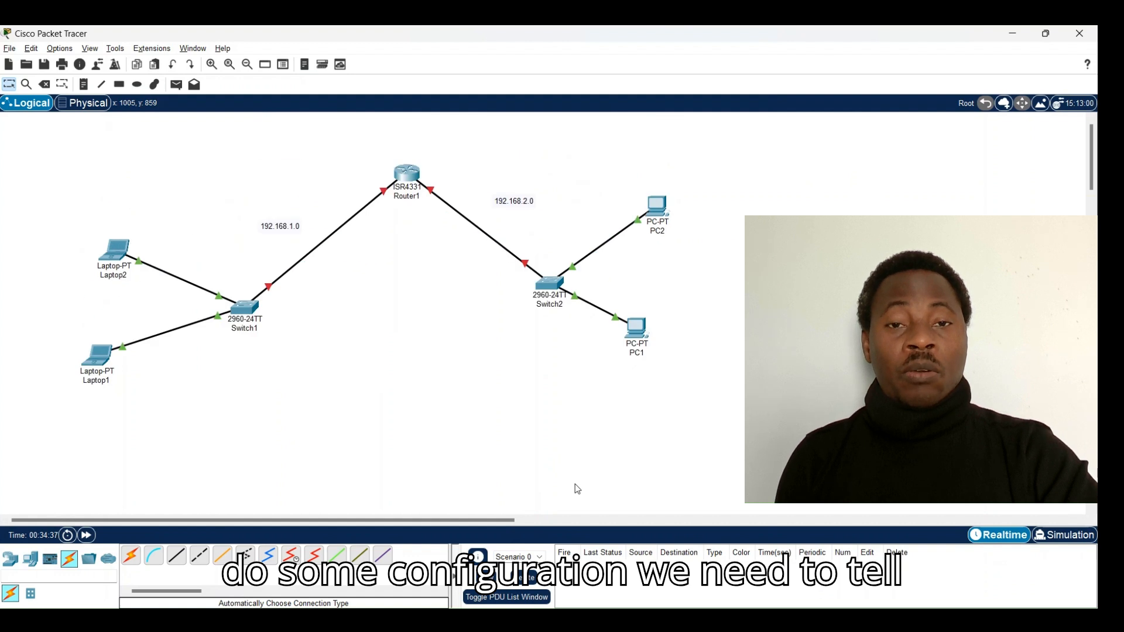
Test connectivity within the first LAN by sending a simple PDU from Laptop2 to Laptop1
{"action": "left_click", "coordinate": [176, 87]}
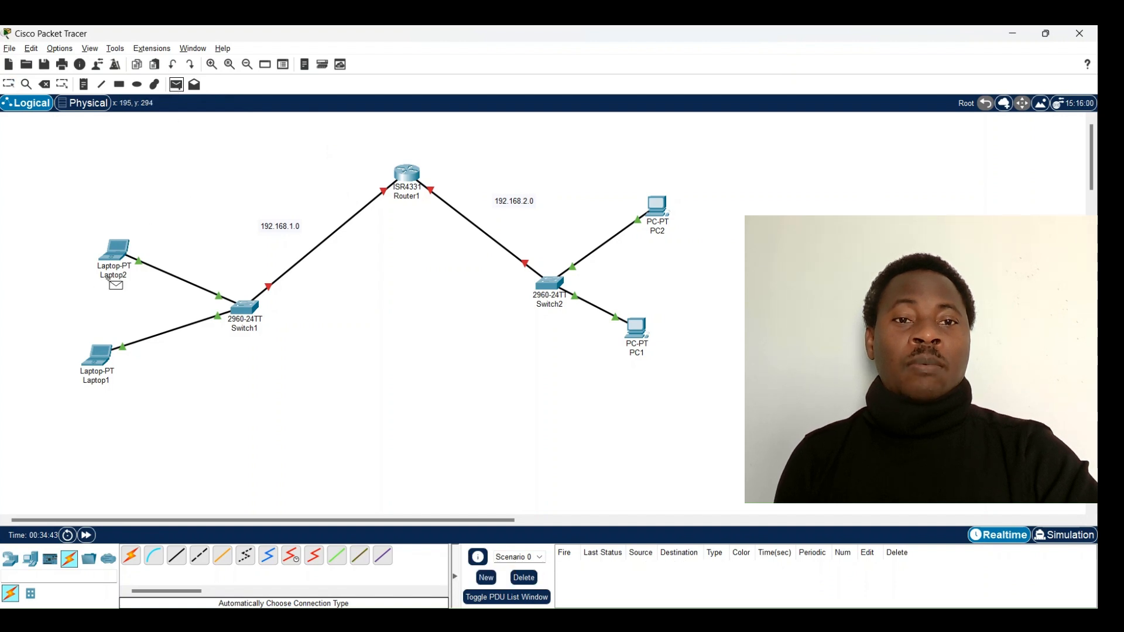
{"action": "left_click", "coordinate": [106, 252]}
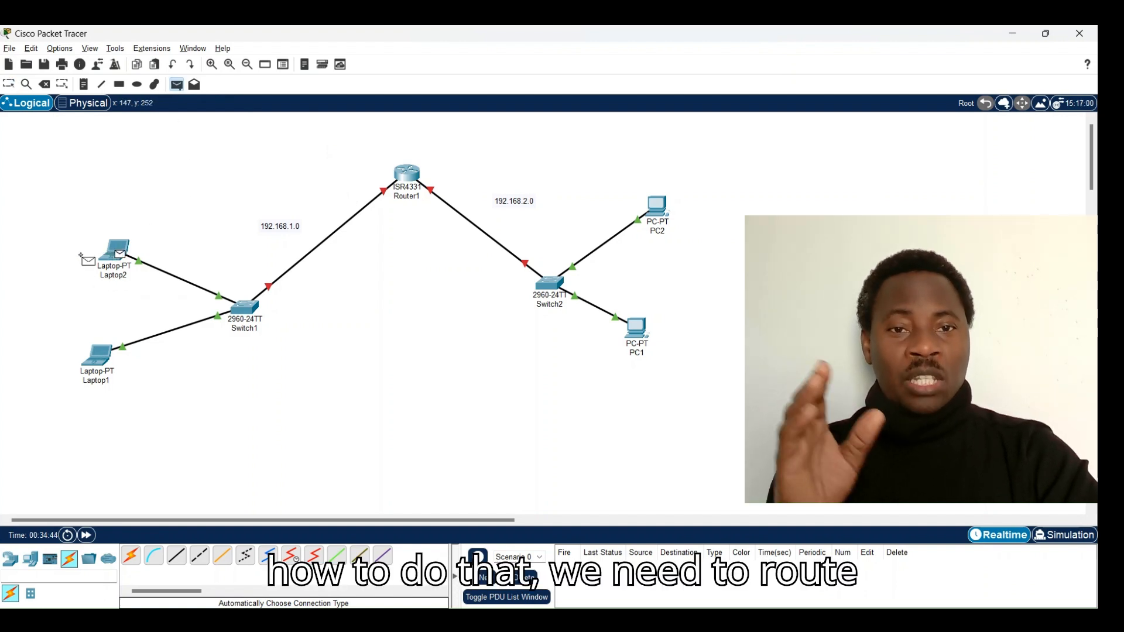
{"action": "left_click", "coordinate": [88, 358]}
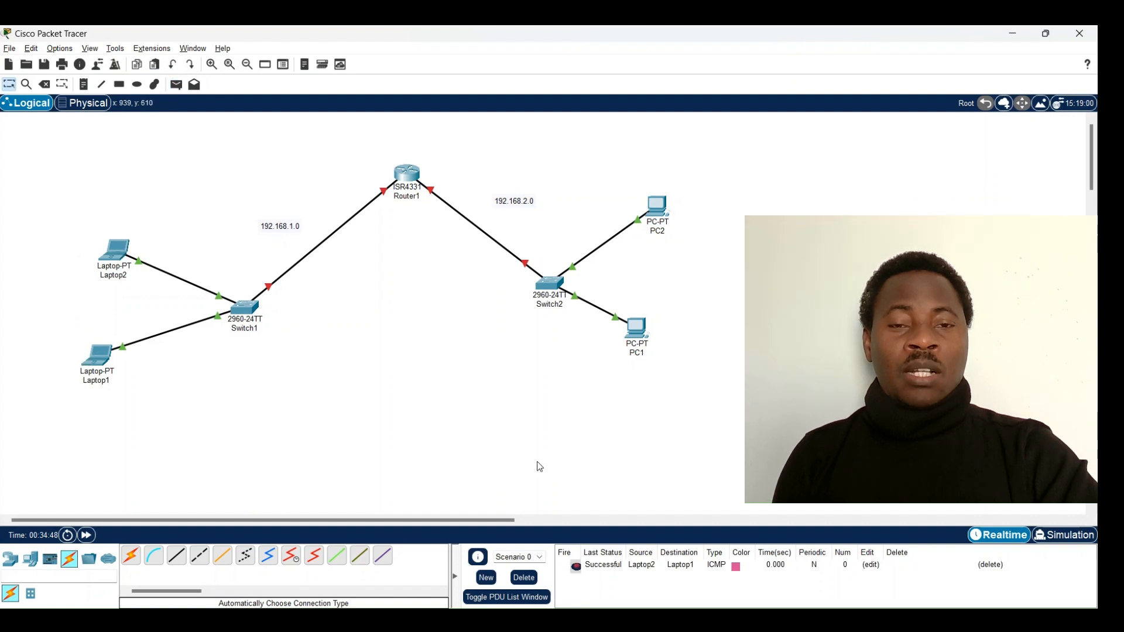
Configure Router1 to bring up its links to Switch1 and Switch2
{"action": "scroll", "coordinate": [539, 465], "scroll_direction": "down", "scroll_amount": 1}
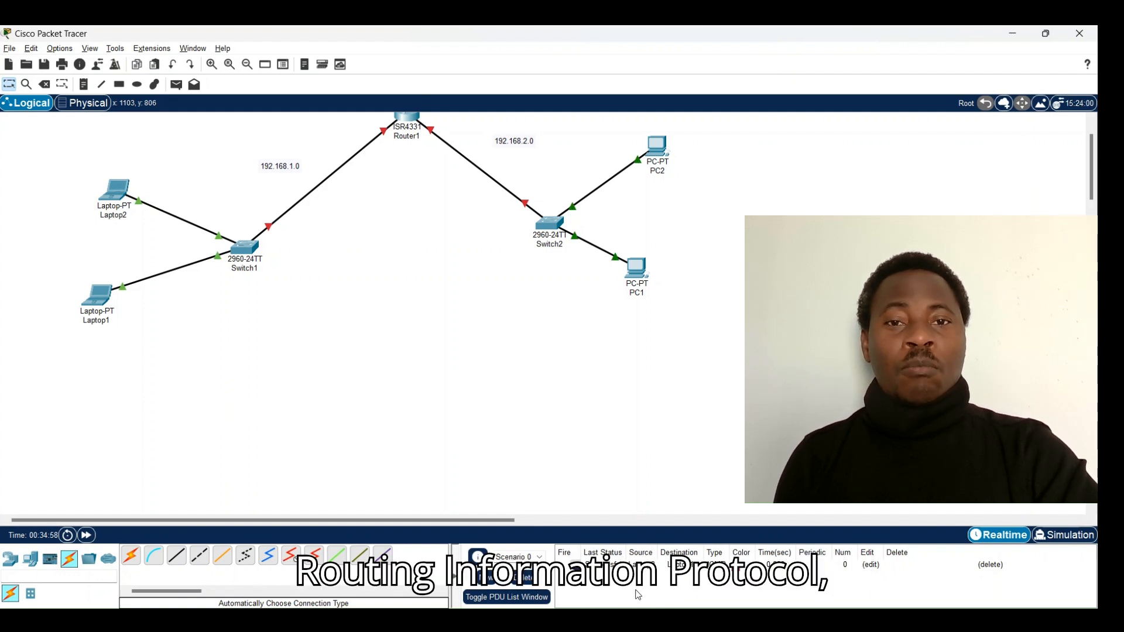
{"action": "scroll", "coordinate": [410, 331], "scroll_direction": "up", "scroll_amount": 2}
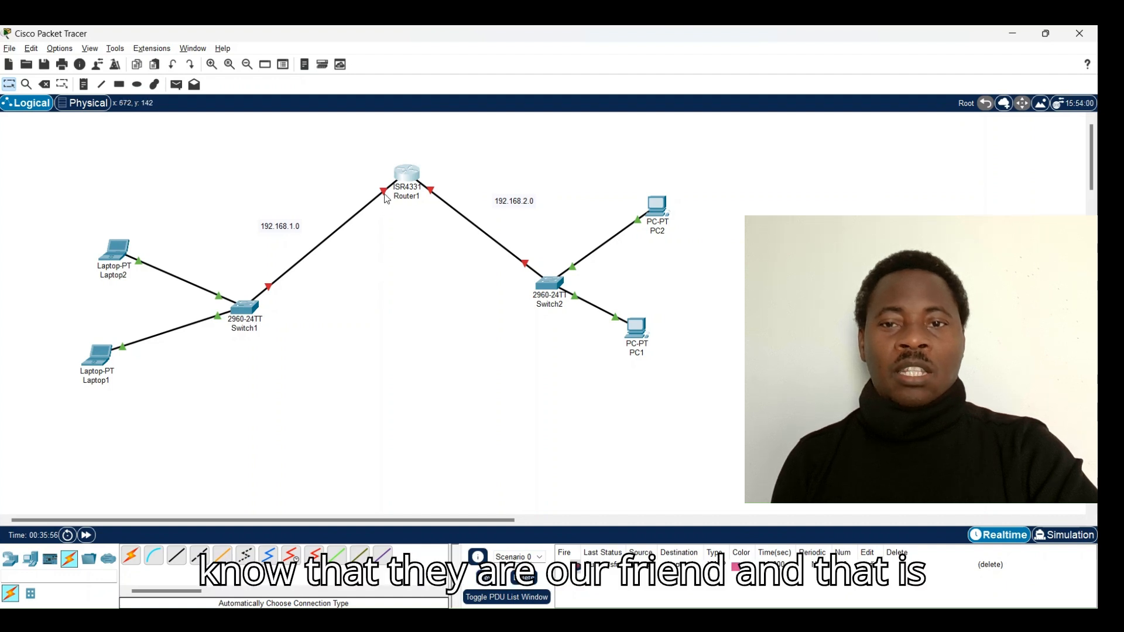
{"action": "mouse_move", "coordinate": [386, 198]}
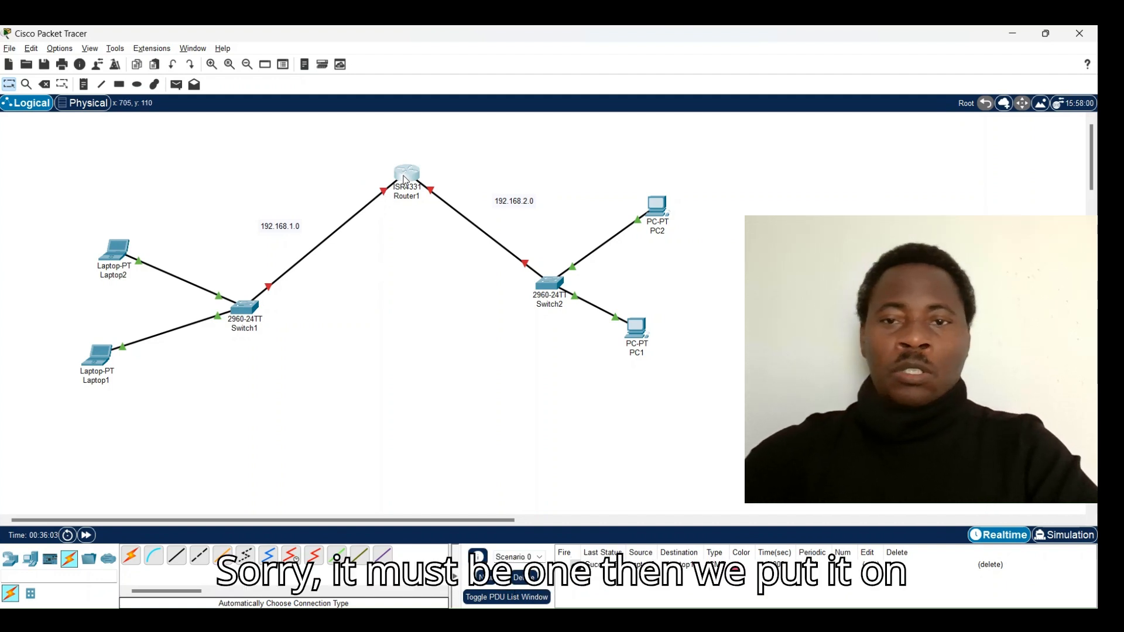
{"action": "left_click", "coordinate": [403, 182]}
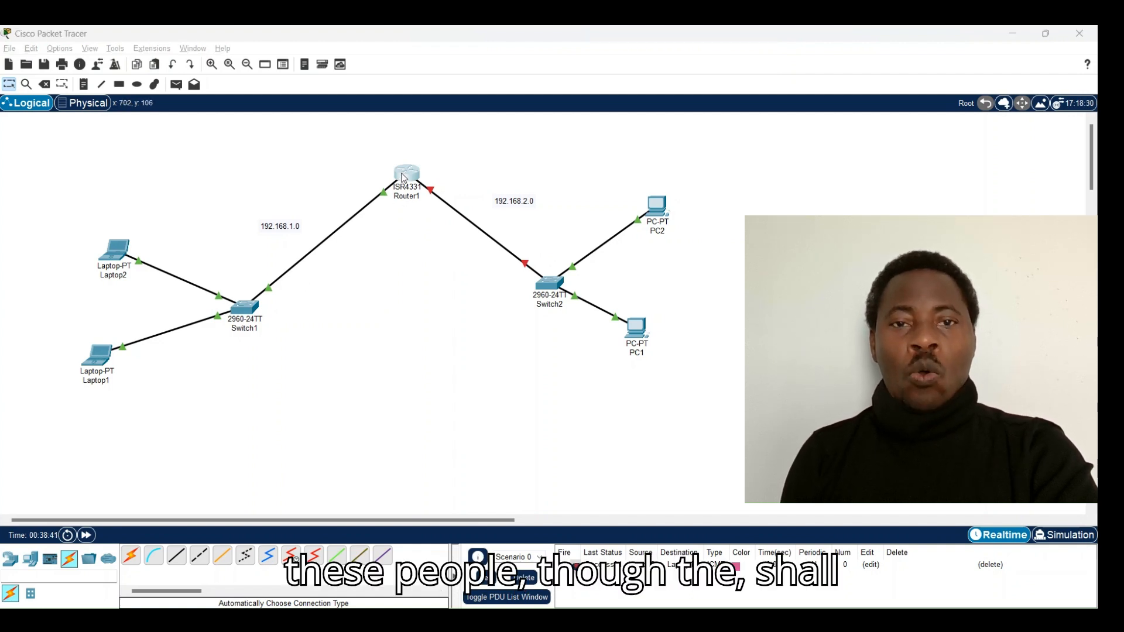
{"action": "left_click", "coordinate": [869, 114]}
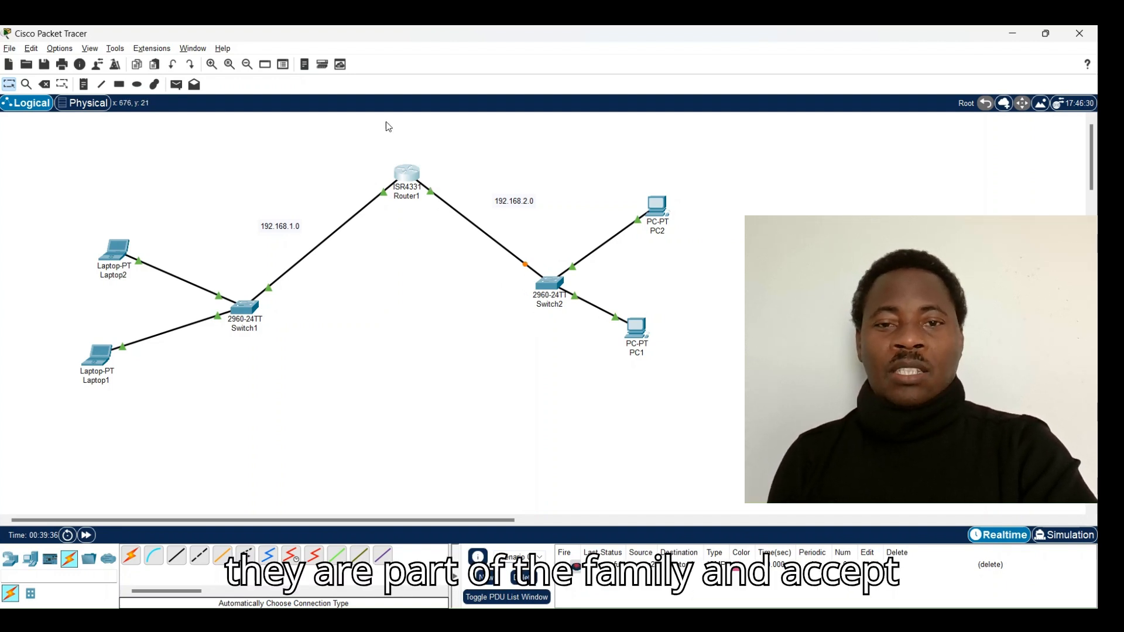
{"action": "left_click_drag", "start_coordinate": [352, 144], "coordinate": [462, 253]}
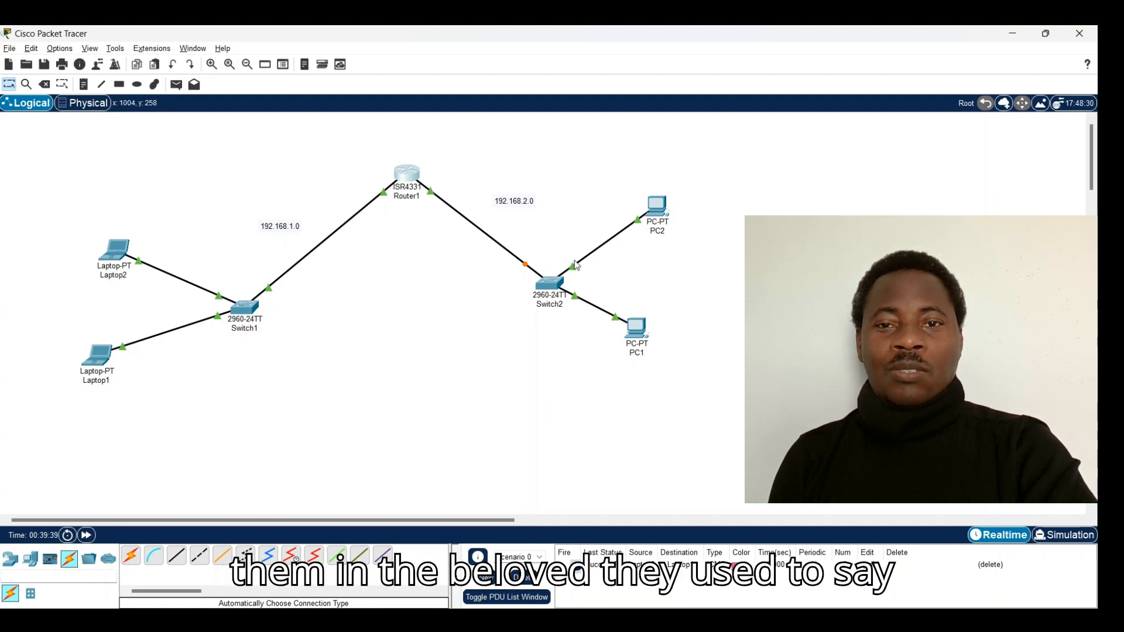
{"action": "left_click_drag", "start_coordinate": [521, 343], "coordinate": [717, 199]}
{"action": "left_click_drag", "start_coordinate": [61, 210], "coordinate": [265, 433]}
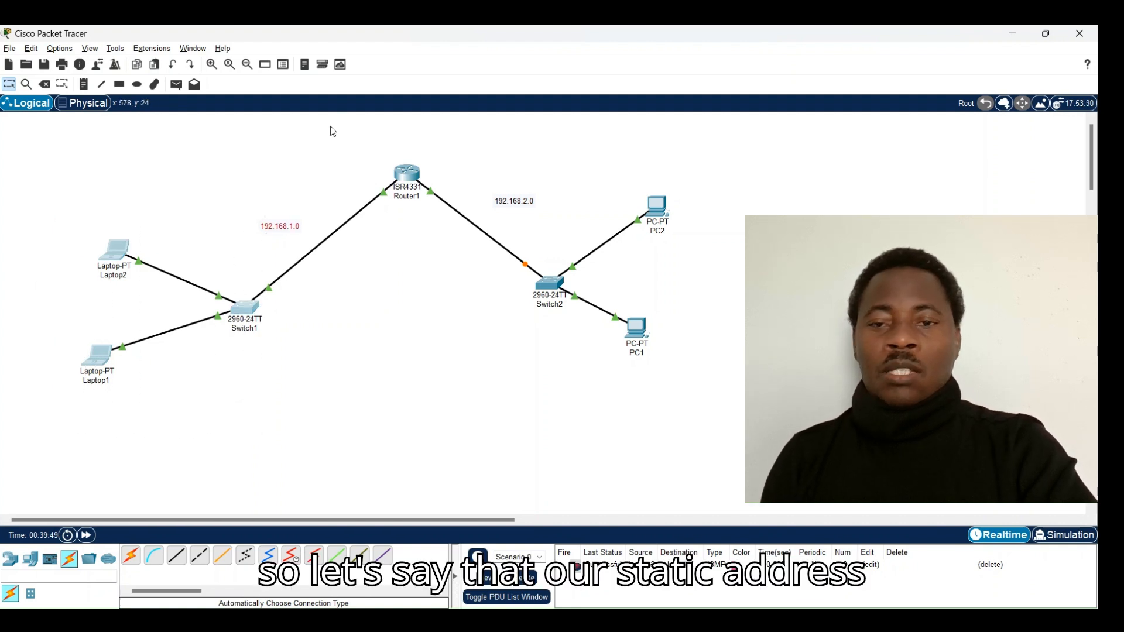
{"action": "left_click_drag", "start_coordinate": [330, 126], "coordinate": [480, 222]}
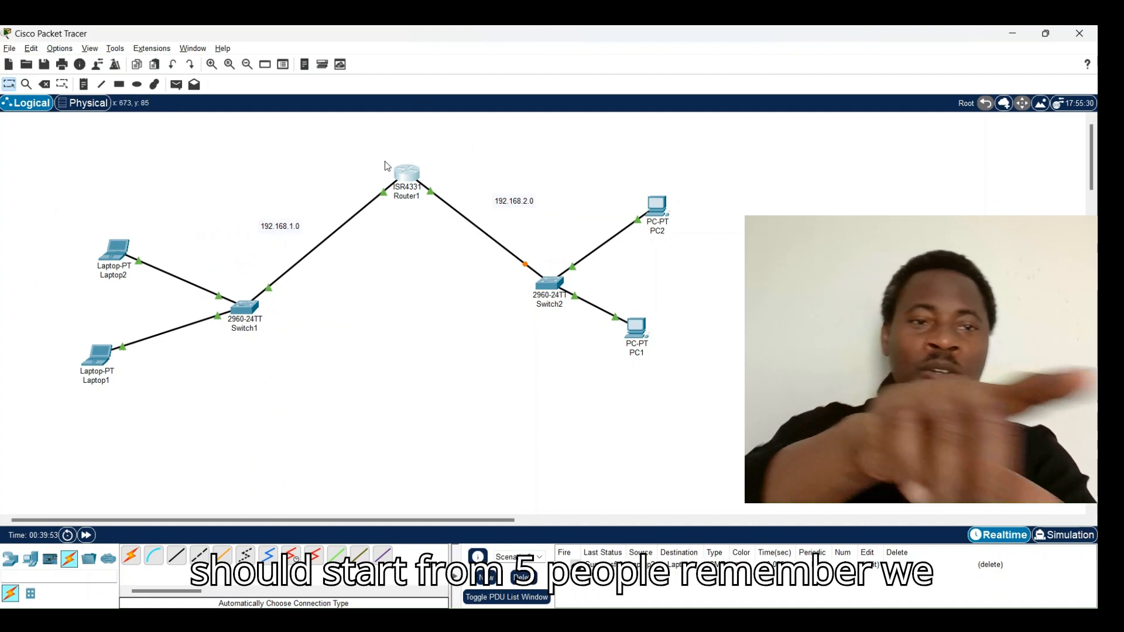
{"action": "left_click_drag", "start_coordinate": [333, 139], "coordinate": [474, 232]}
{"action": "left_click_drag", "start_coordinate": [553, 172], "coordinate": [719, 409]}
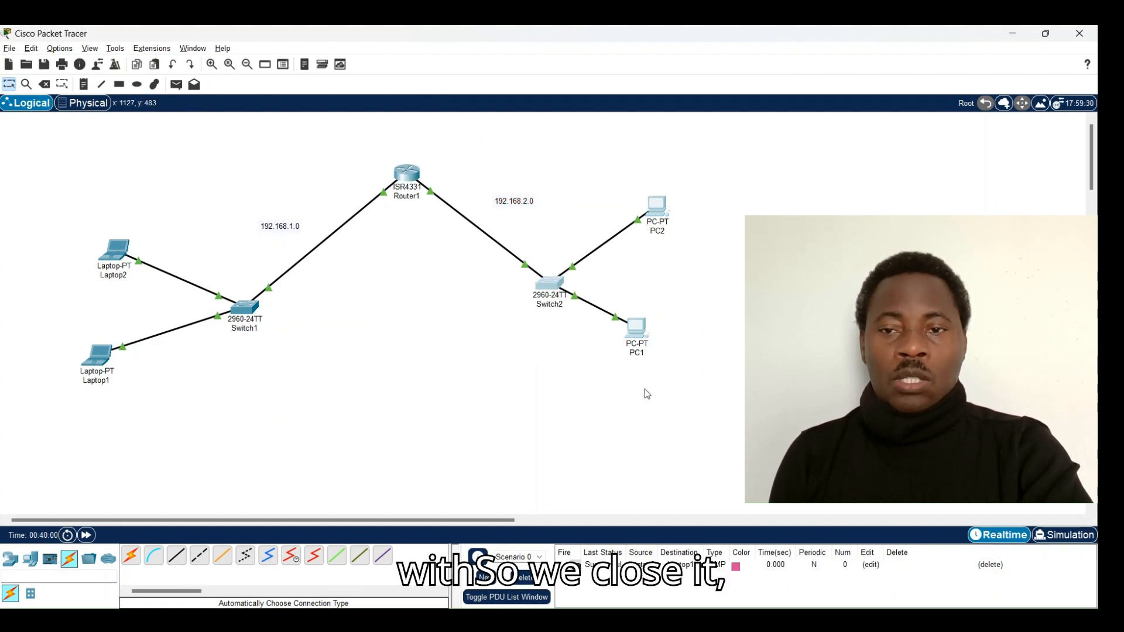
{"action": "left_click_drag", "start_coordinate": [289, 370], "coordinate": [42, 236]}
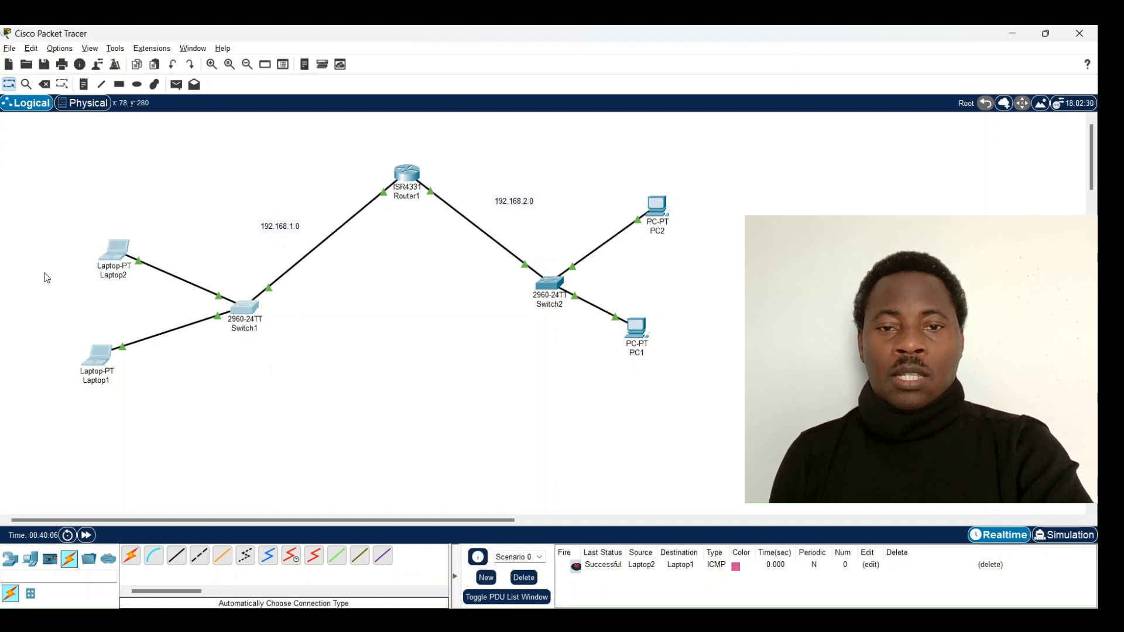
{"action": "left_click", "coordinate": [86, 239]}
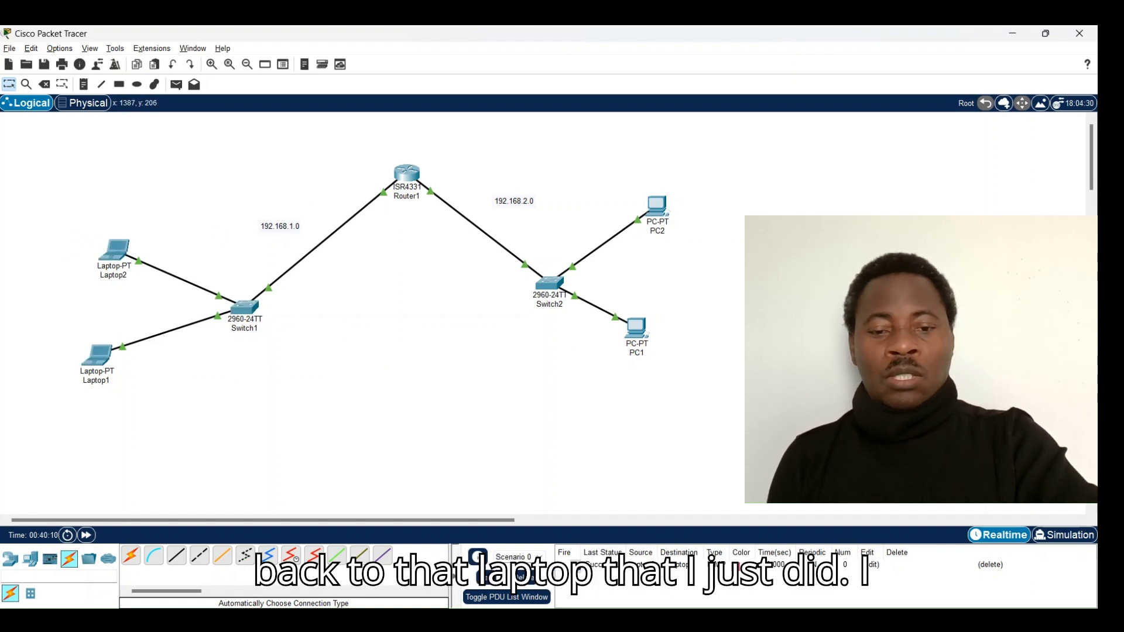
Send another simple PDU from Laptop2 to Laptop1
{"action": "left_click", "coordinate": [176, 84]}
{"action": "left_click", "coordinate": [116, 251]}
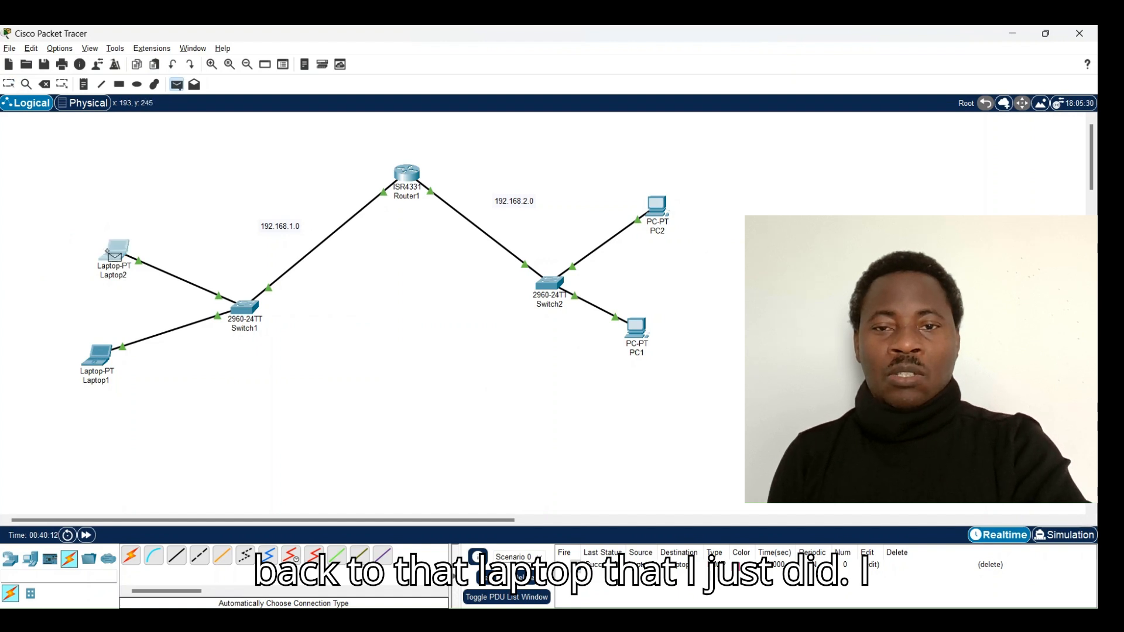
{"action": "left_click", "coordinate": [98, 353]}
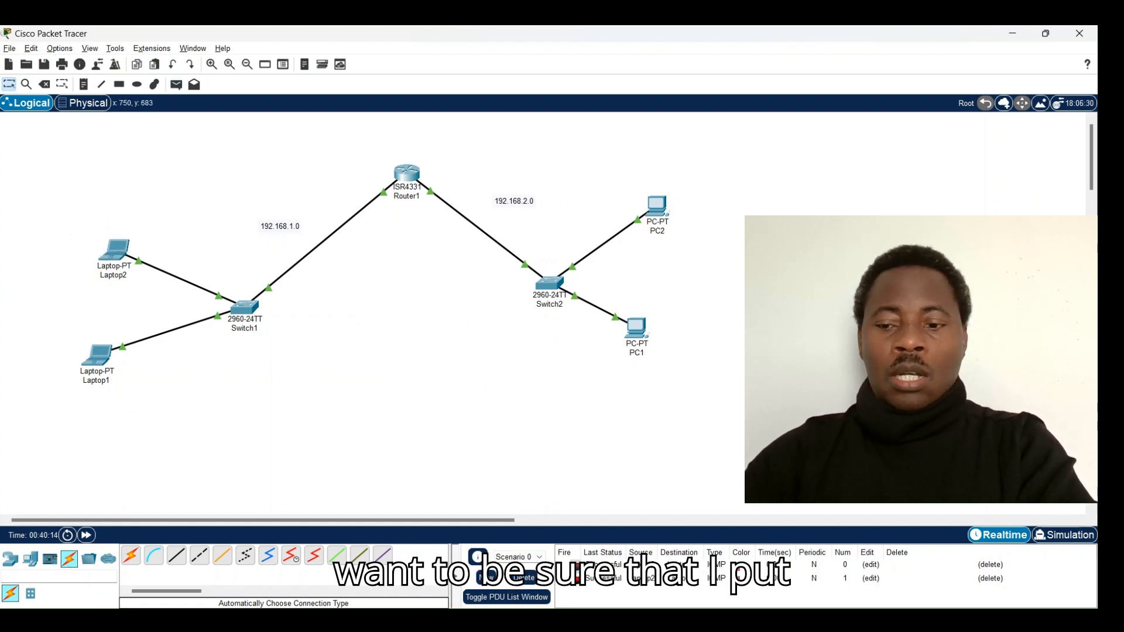
Create a new PDU scenario and try to send a simple PDU from Laptop2 to PC2
{"action": "left_click", "coordinate": [486, 580]}
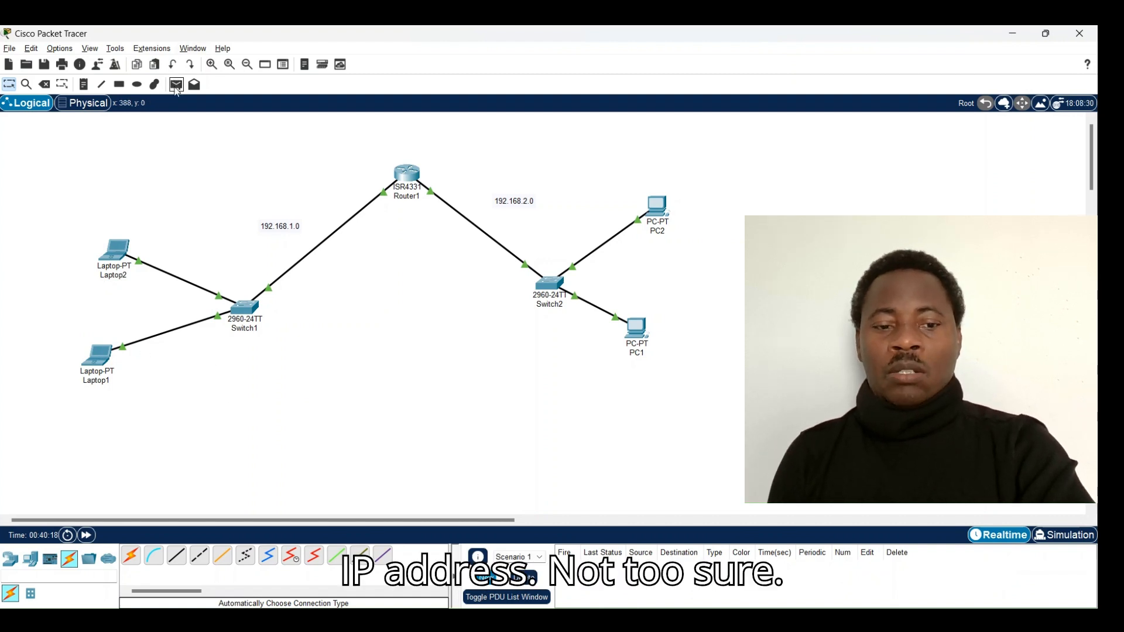
{"action": "left_click", "coordinate": [176, 84]}
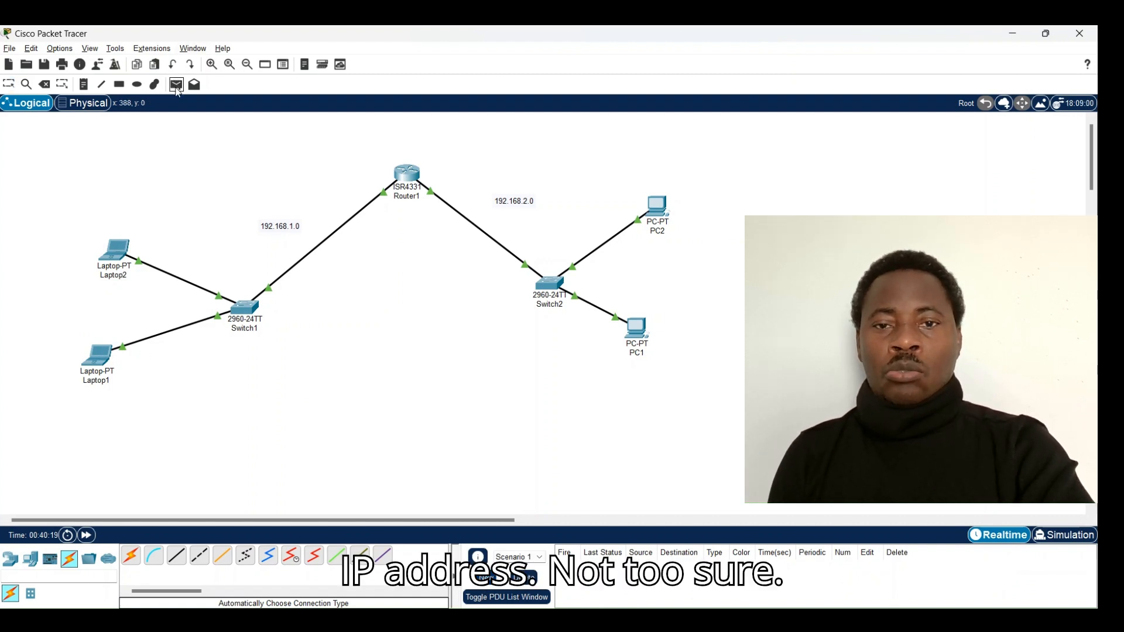
{"action": "left_click", "coordinate": [112, 250]}
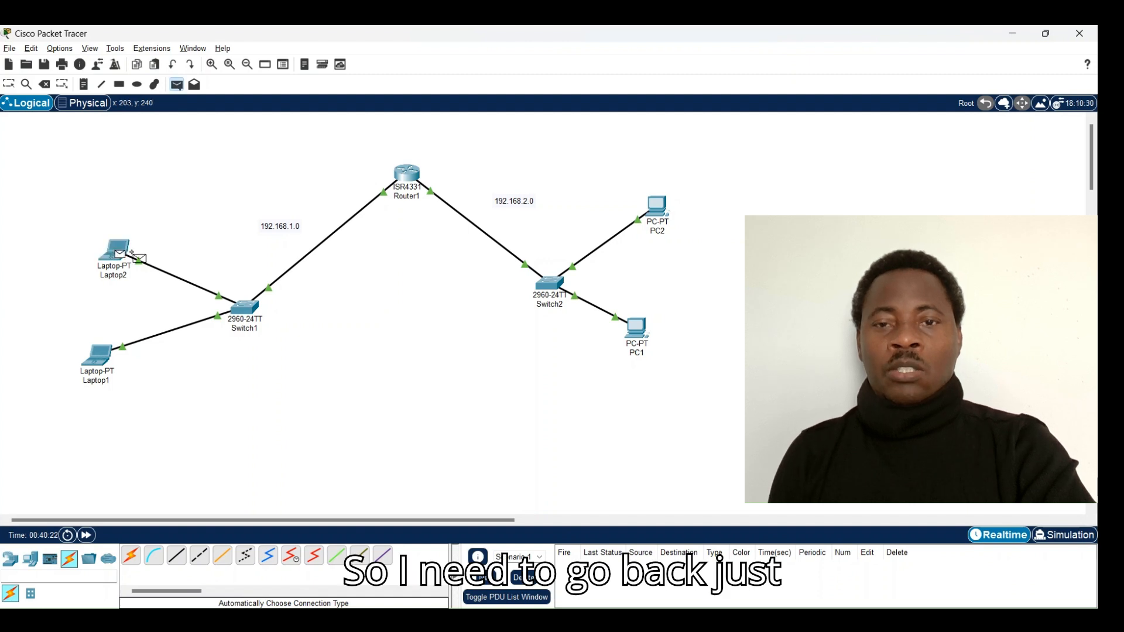
{"action": "left_click", "coordinate": [657, 205]}
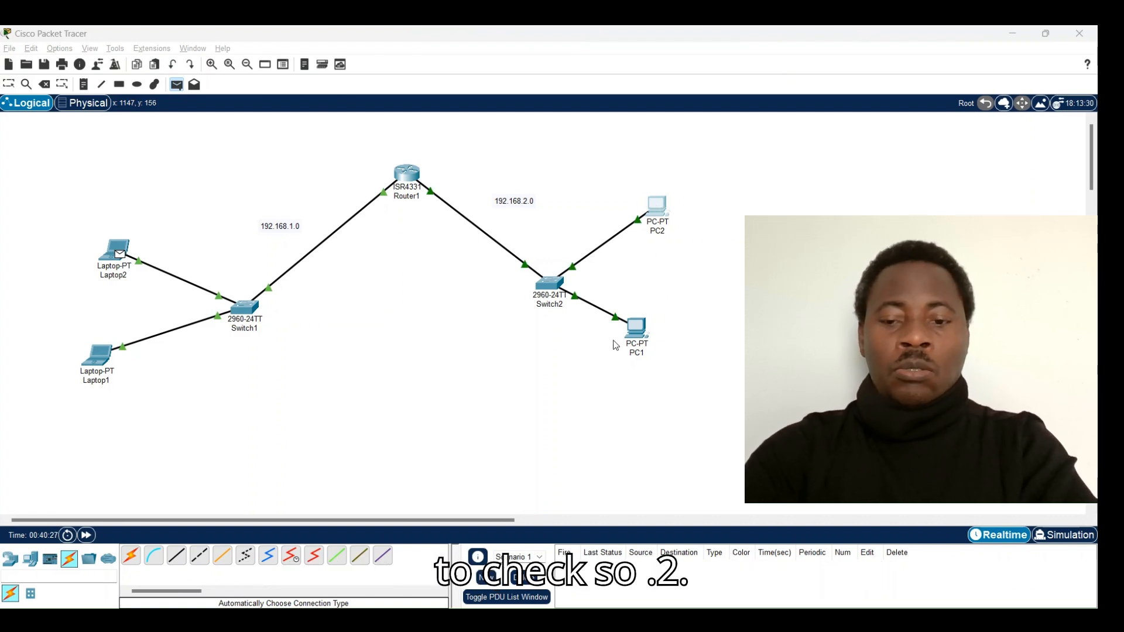
{"action": "key", "text": "Escape"}
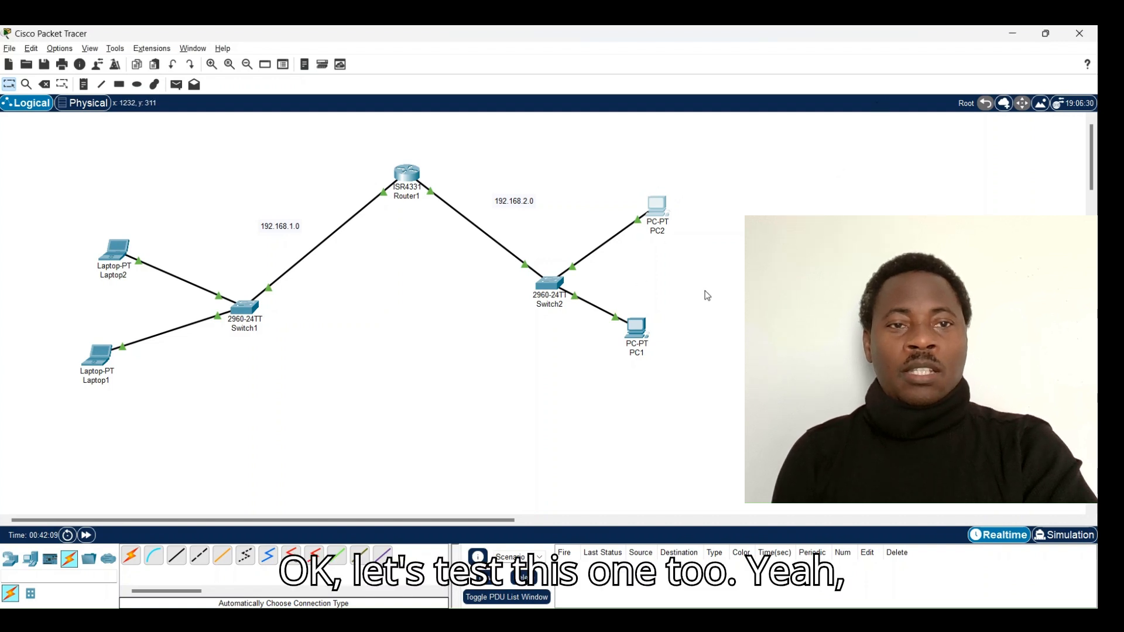
Test connectivity within the second LAN by sending a simple PDU from PC2 to PC1
{"action": "left_click", "coordinate": [176, 84]}
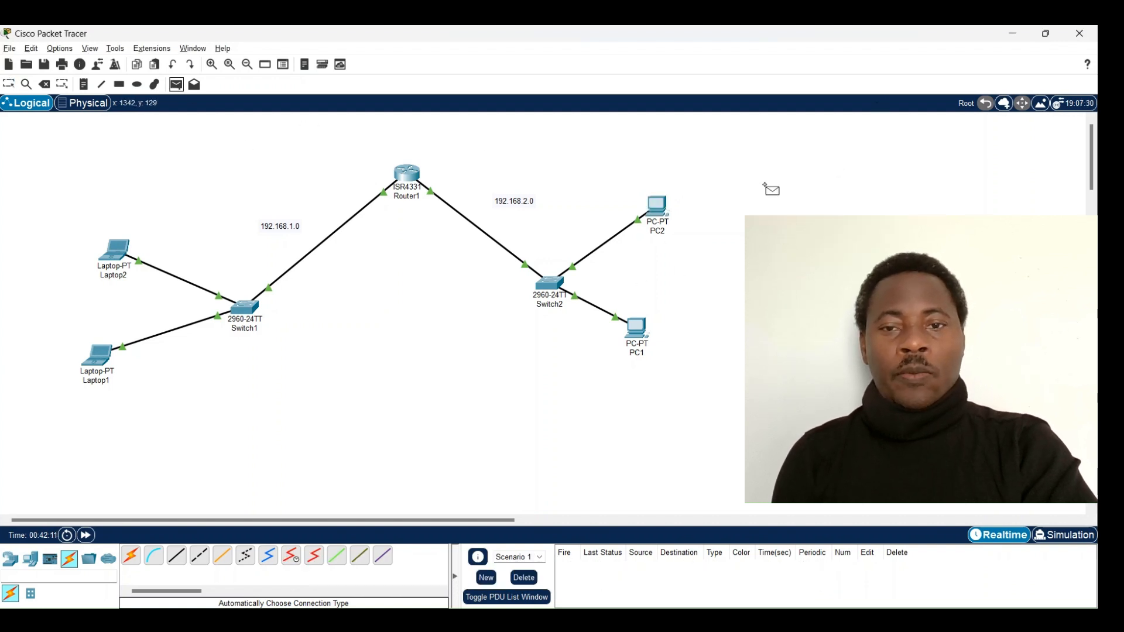
{"action": "left_click", "coordinate": [657, 205]}
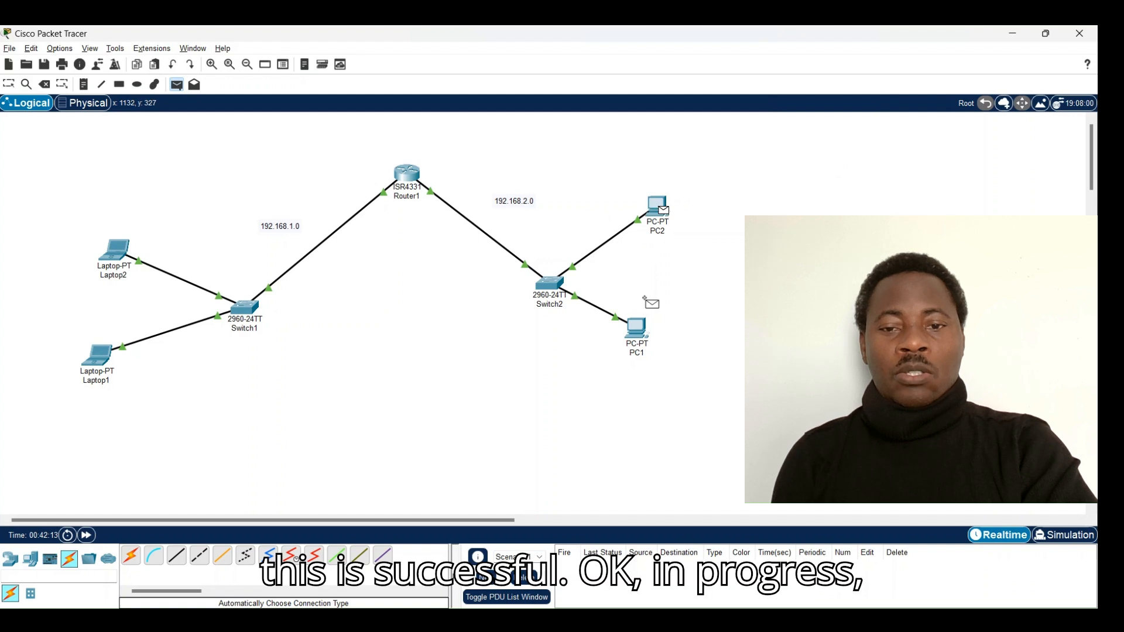
{"action": "left_click", "coordinate": [636, 327]}
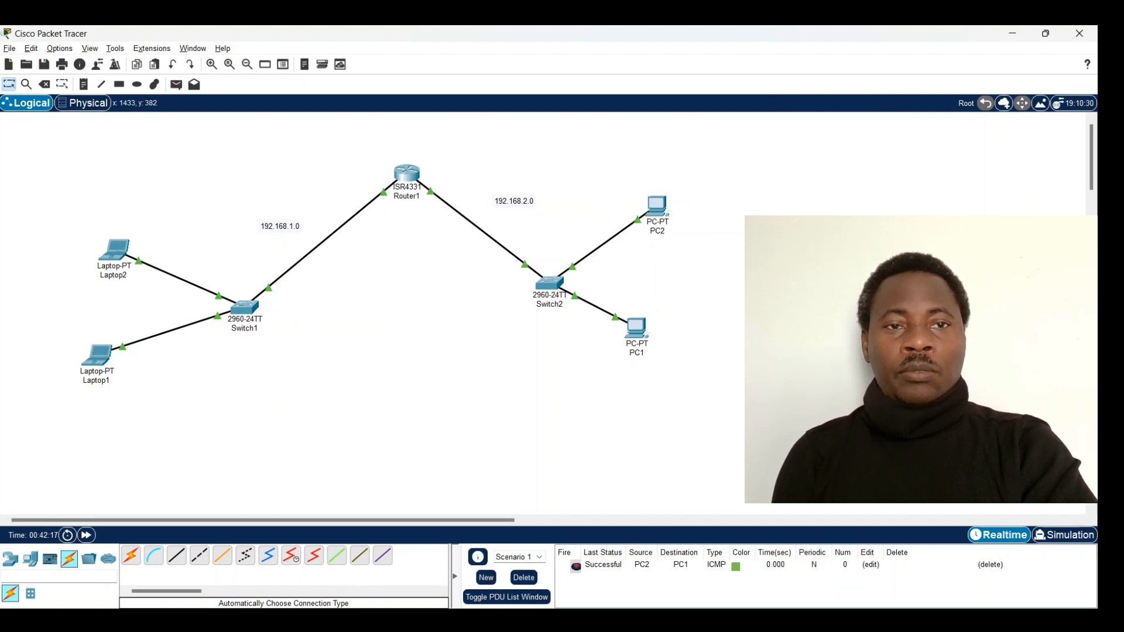
Send a simple PDU from PC2 to PC2 itself, and another simple PDU from PC2 to Laptop2
{"action": "left_click", "coordinate": [178, 86]}
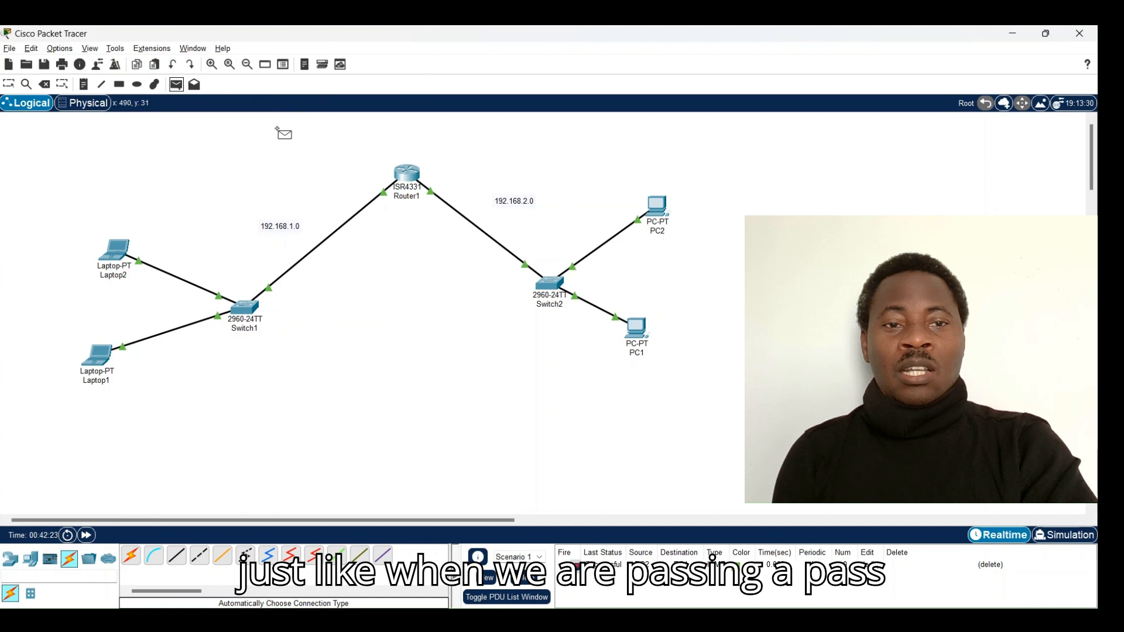
{"action": "left_click", "coordinate": [645, 196]}
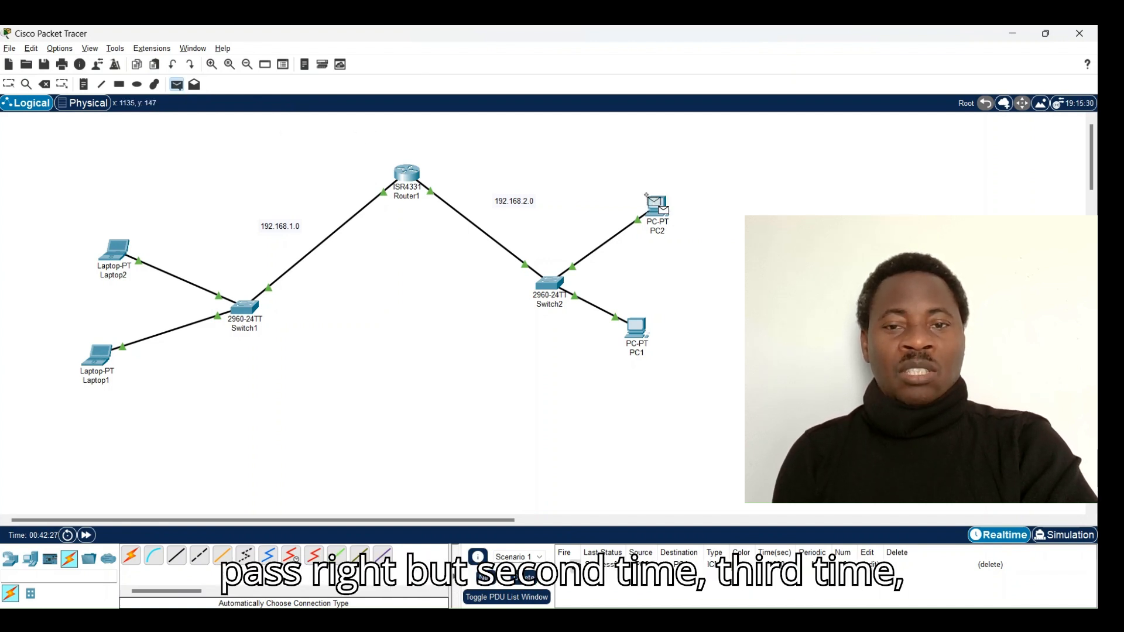
{"action": "left_click", "coordinate": [646, 195]}
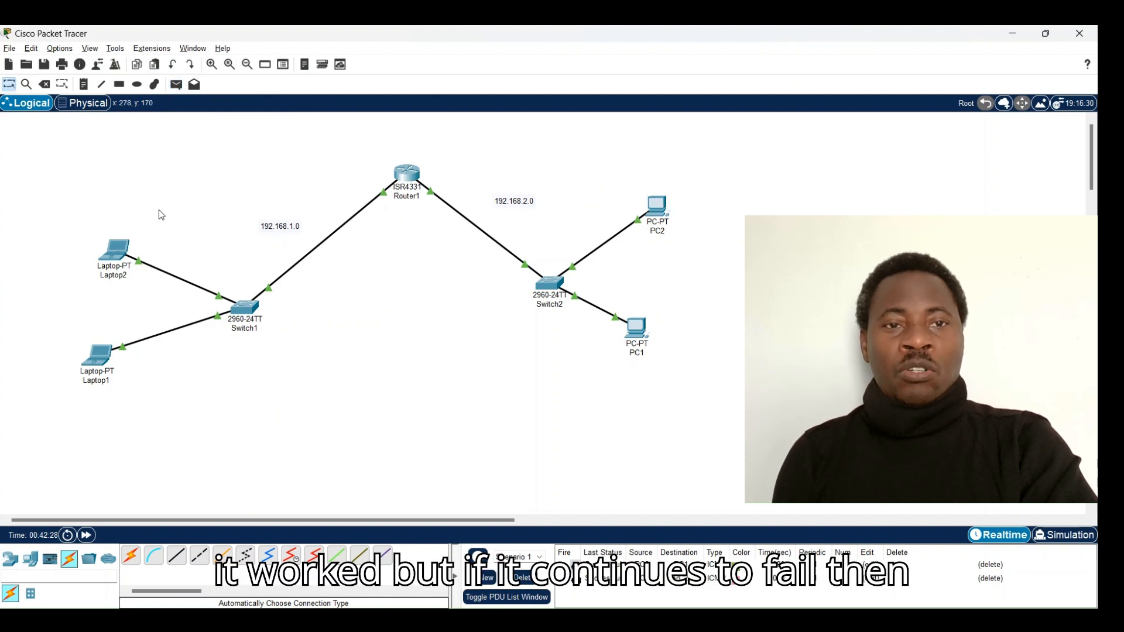
{"action": "left_click", "coordinate": [176, 84]}
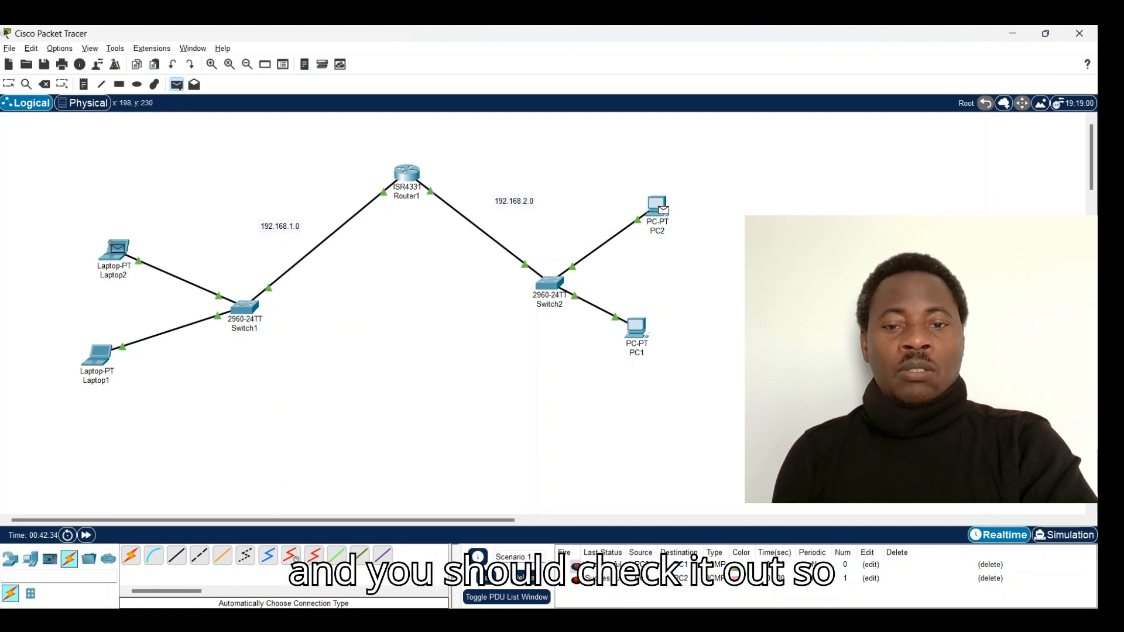
{"action": "left_click", "coordinate": [117, 248]}
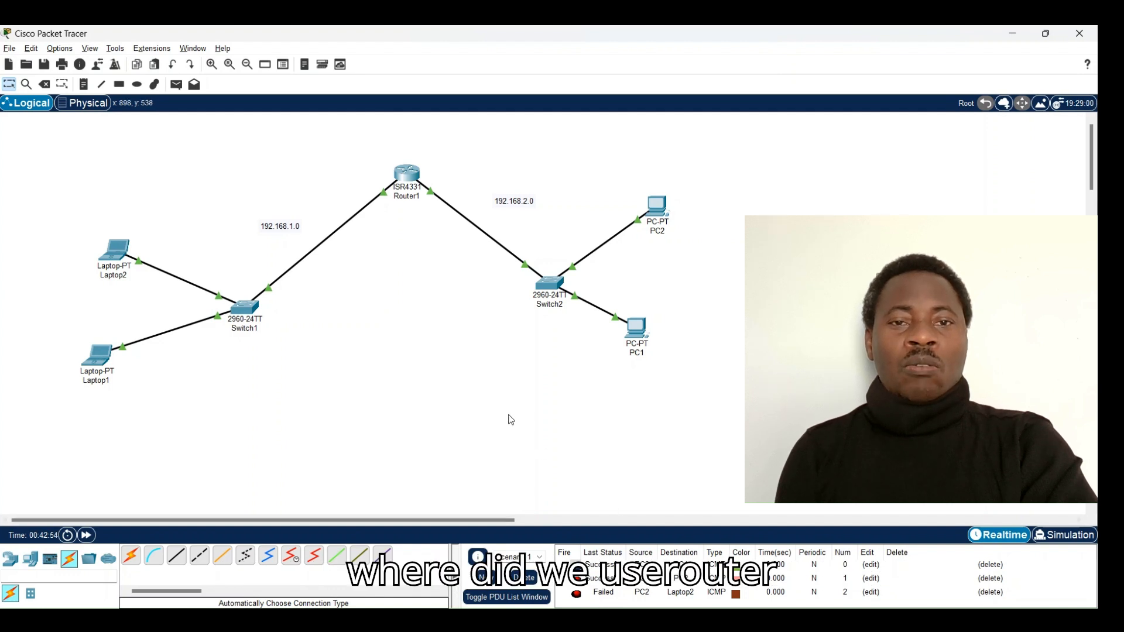
Create a new PDU scenario and test connectivity between the LANs with a simple PDU from Laptop2 to PC2
{"action": "left_click", "coordinate": [487, 578]}
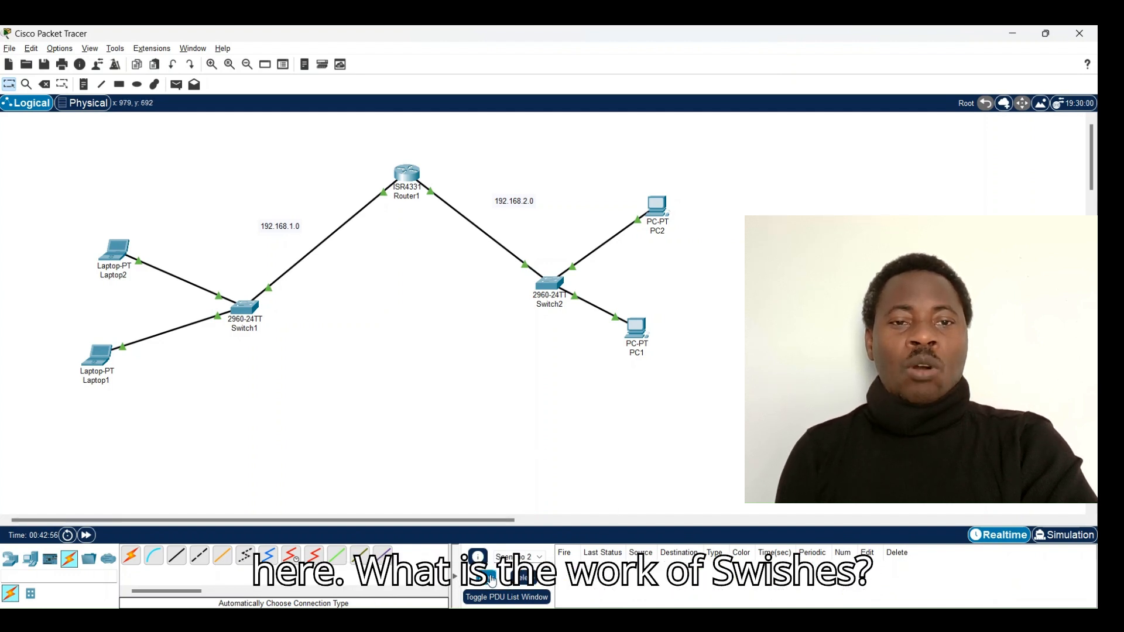
{"action": "left_click", "coordinate": [177, 85]}
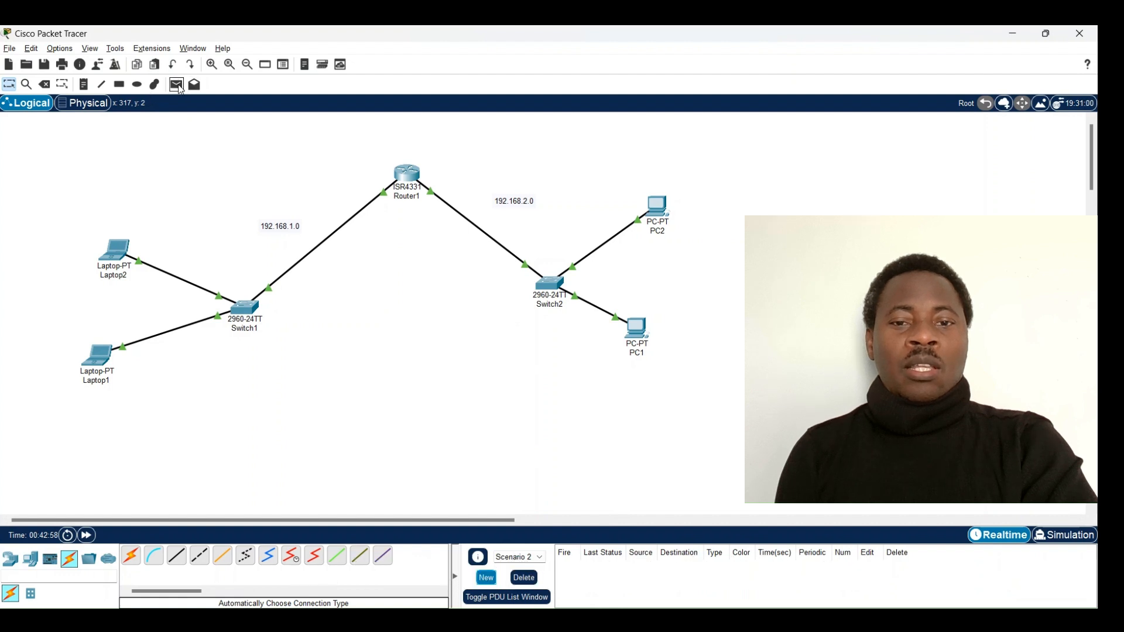
{"action": "left_click", "coordinate": [116, 251]}
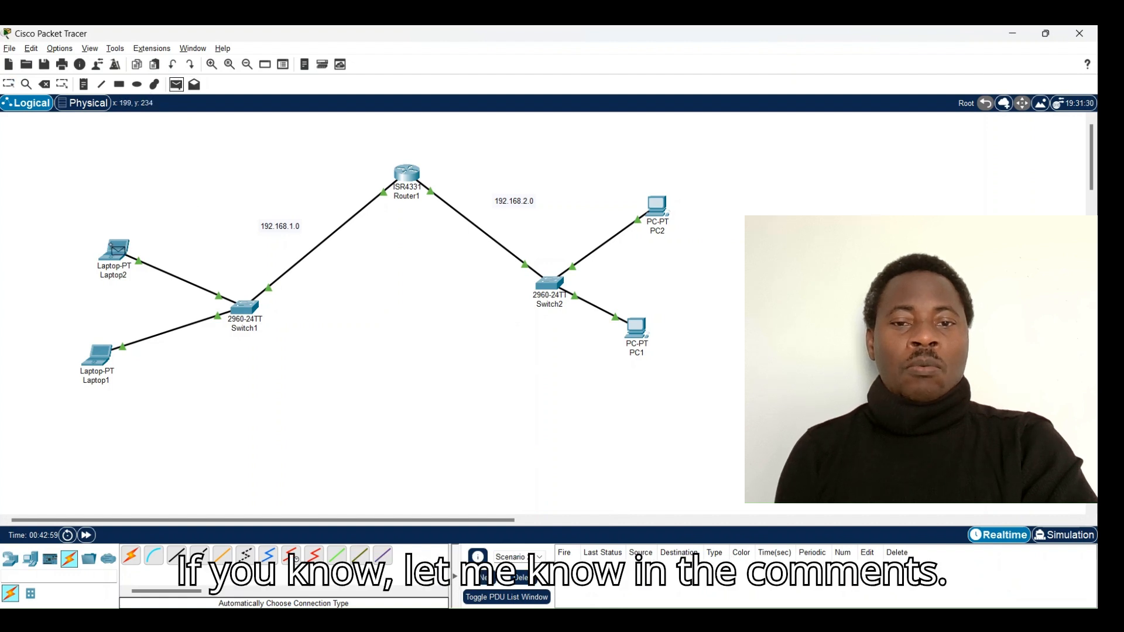
{"action": "left_click", "coordinate": [646, 207]}
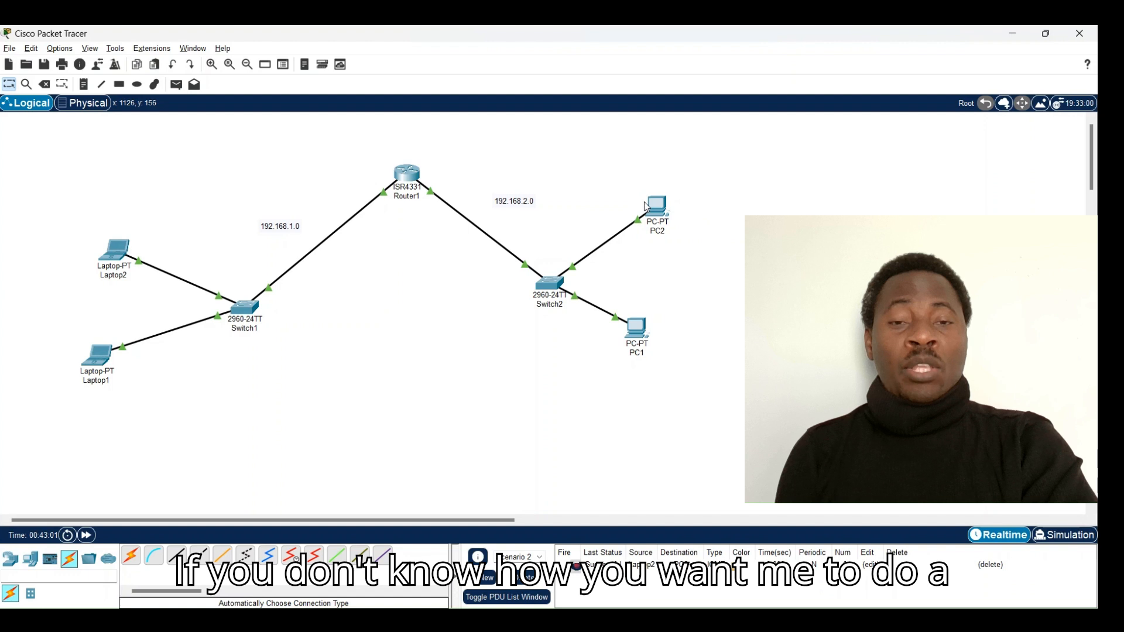